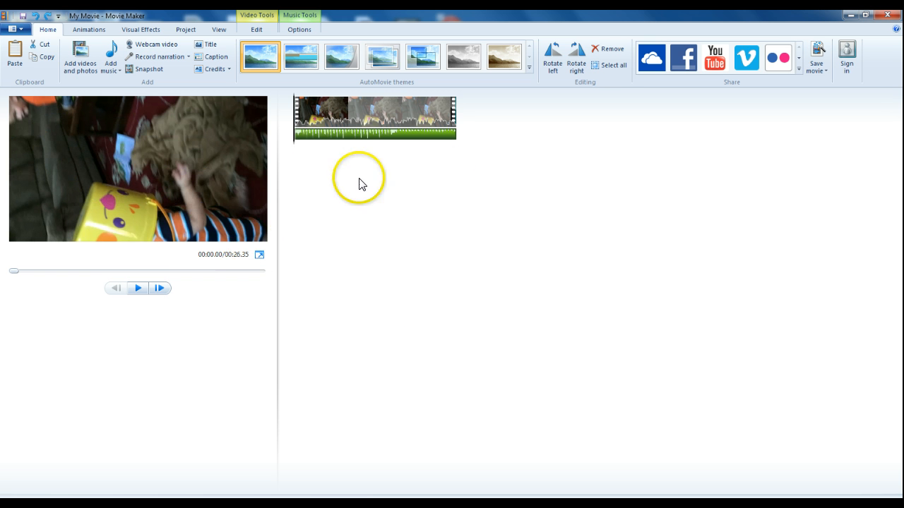
Step: Rotate the video clip 90 degrees to the right
right_click(314, 137)
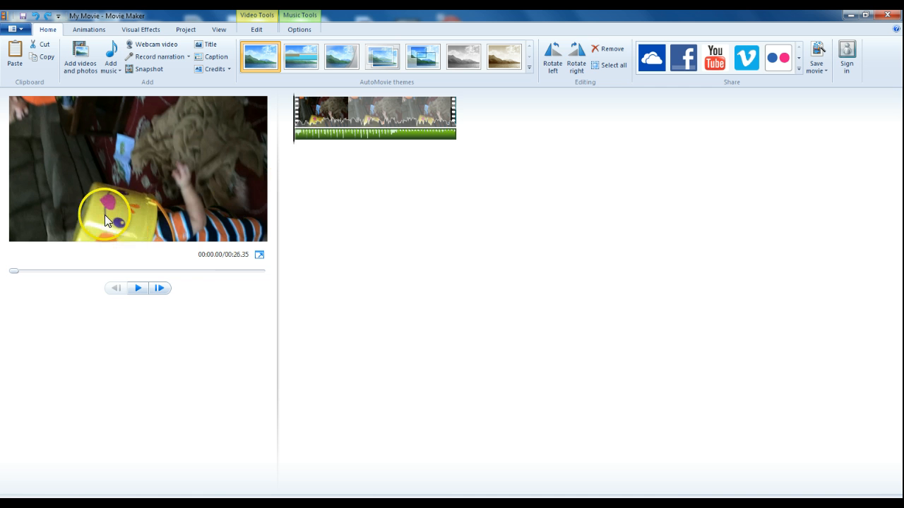
left_click(578, 62)
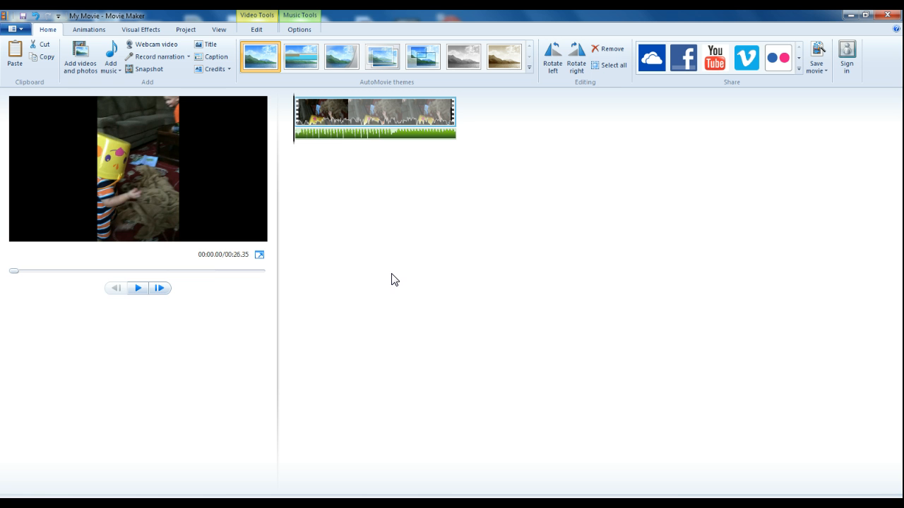
Step: Play the movie preview, pause it, and return the playhead to the beginning
left_click(137, 289)
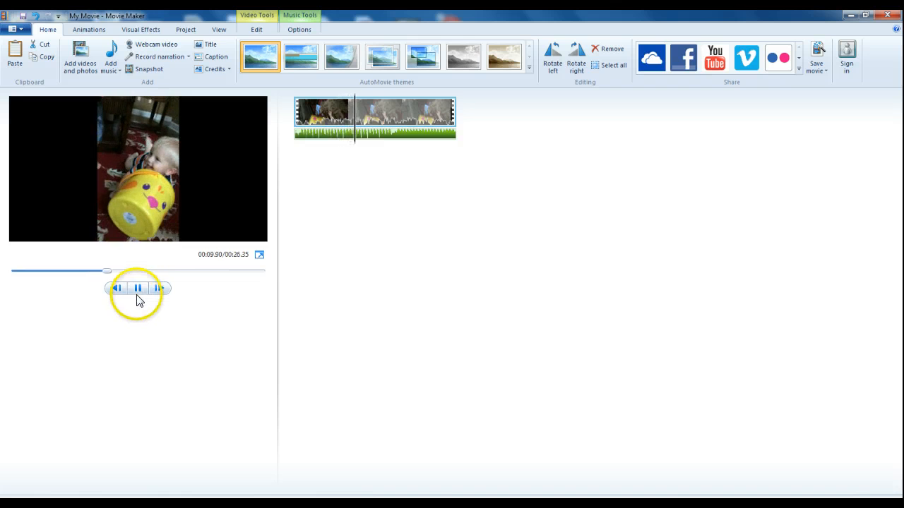
left_click(139, 289)
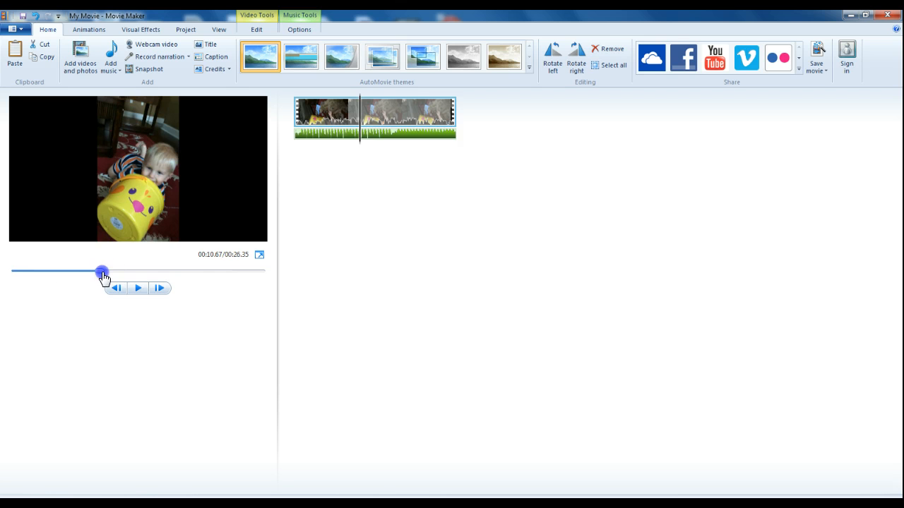
left_click_drag(103, 277, 16, 287)
left_click(117, 295)
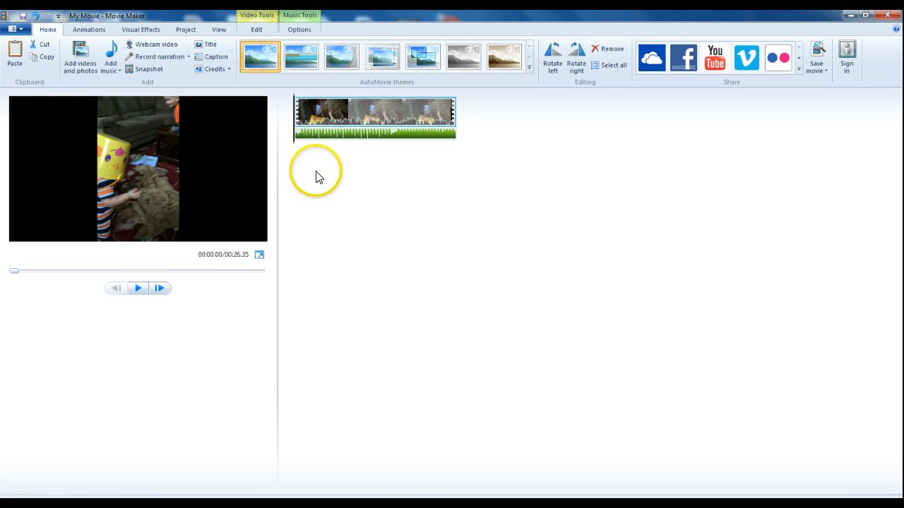
Step: Lower the music track's volume to near the minimum
left_click(303, 17)
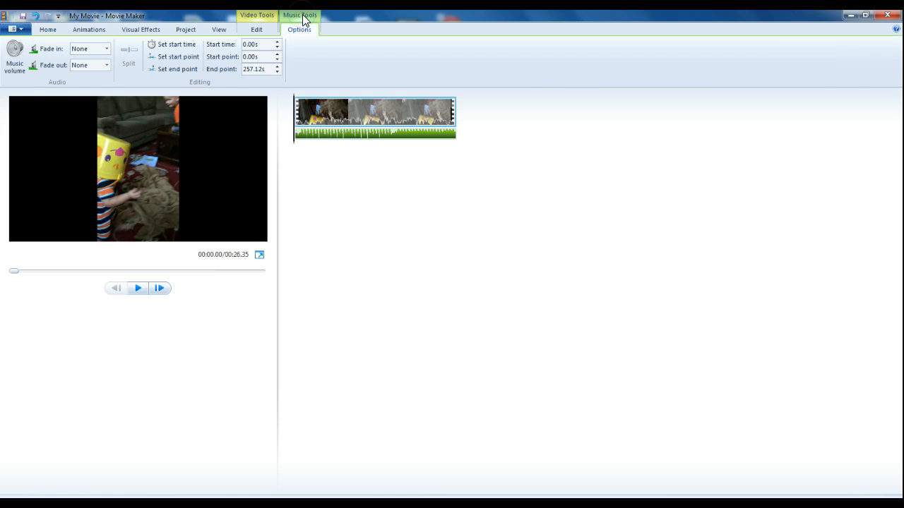
left_click(19, 67)
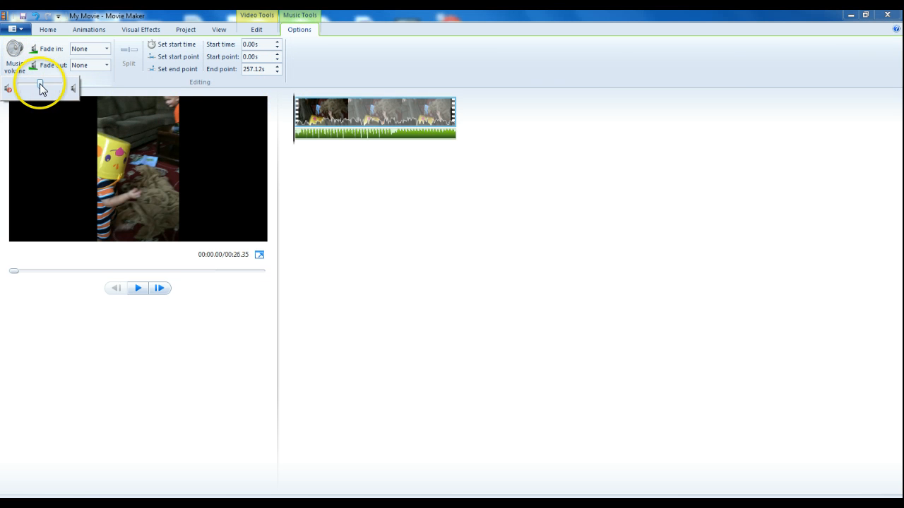
left_click_drag(29, 87, 23, 88)
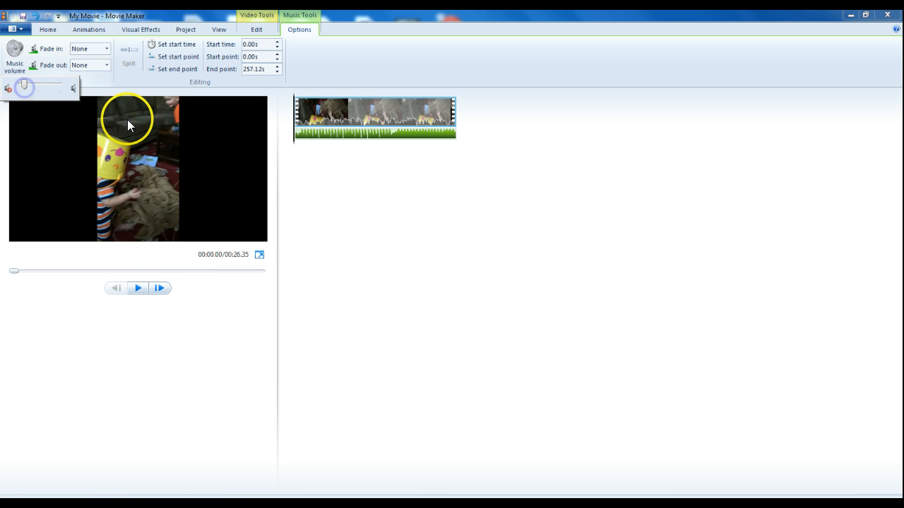
Step: Preview the movie with the quieter music and check the video clip's volume level
left_click(138, 289)
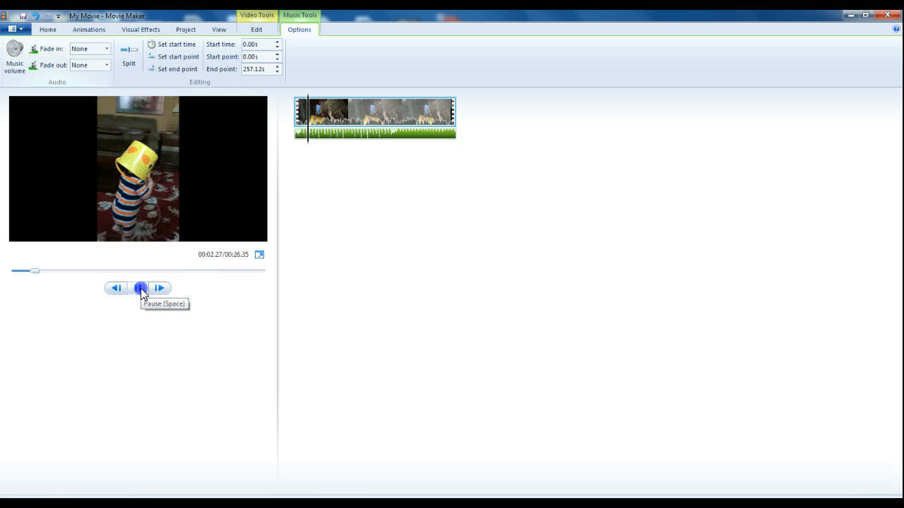
left_click(140, 288)
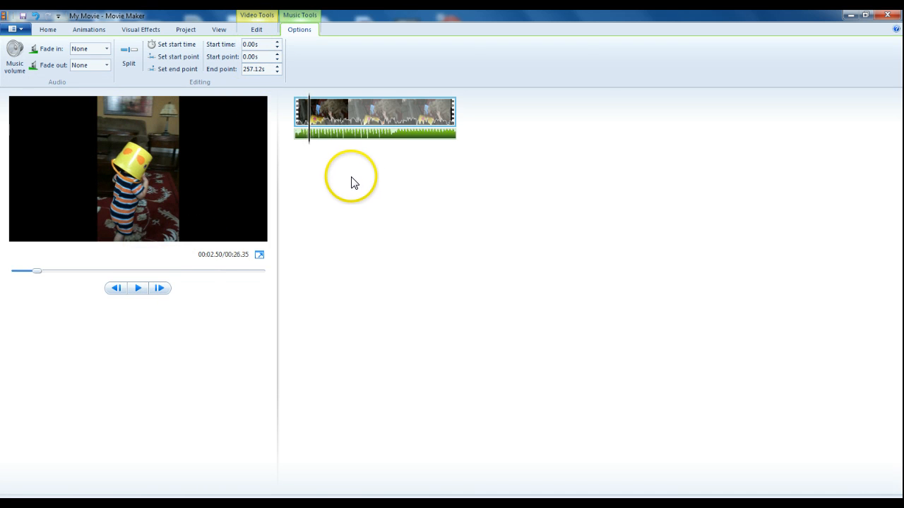
left_click(260, 15)
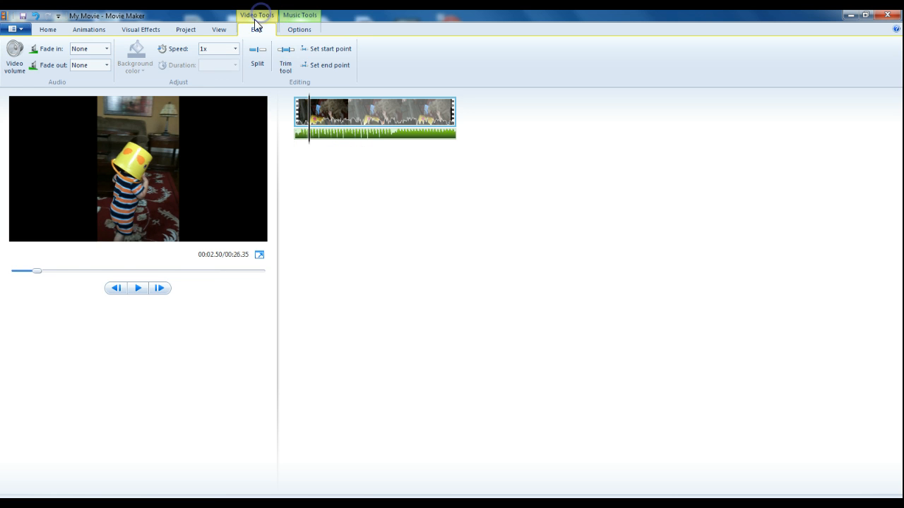
left_click(14, 77)
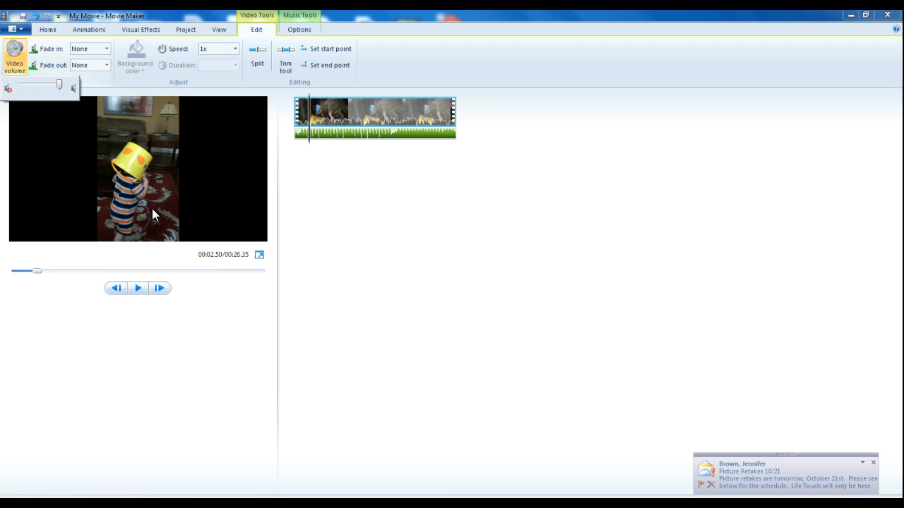
left_click(872, 462)
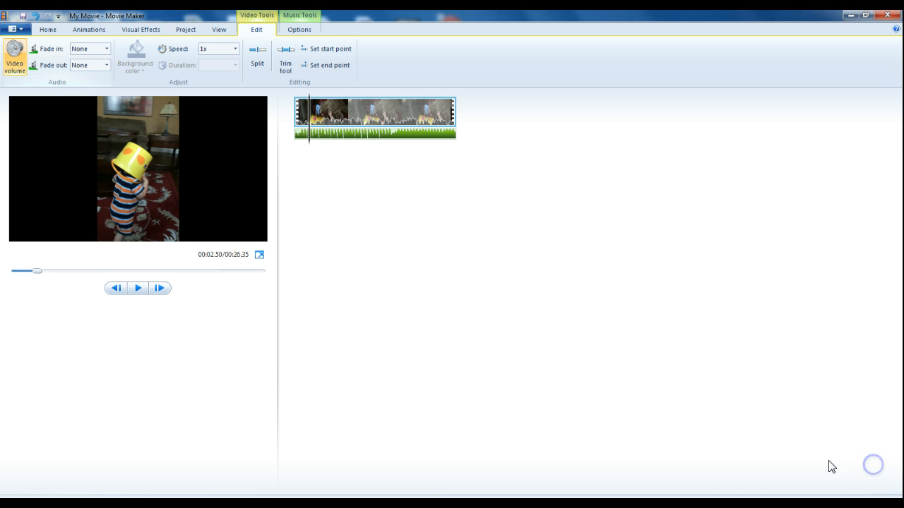
left_click(138, 289)
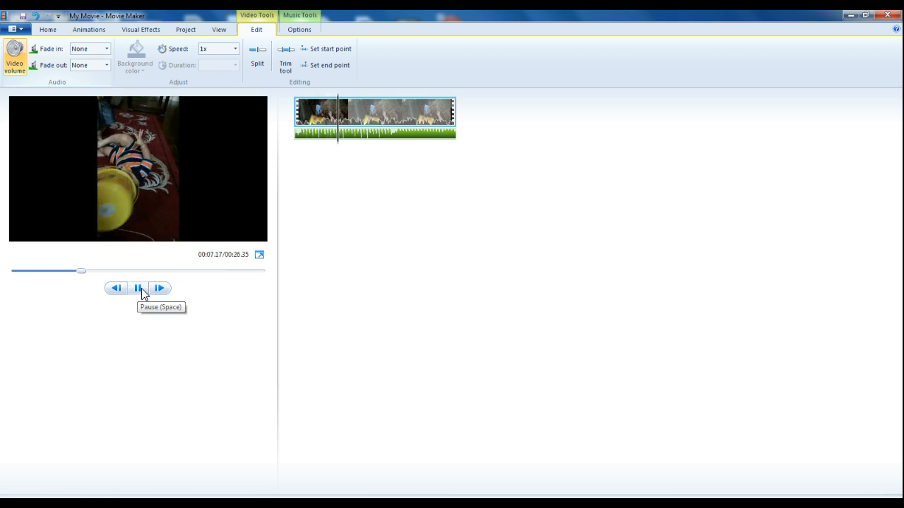
left_click(141, 288)
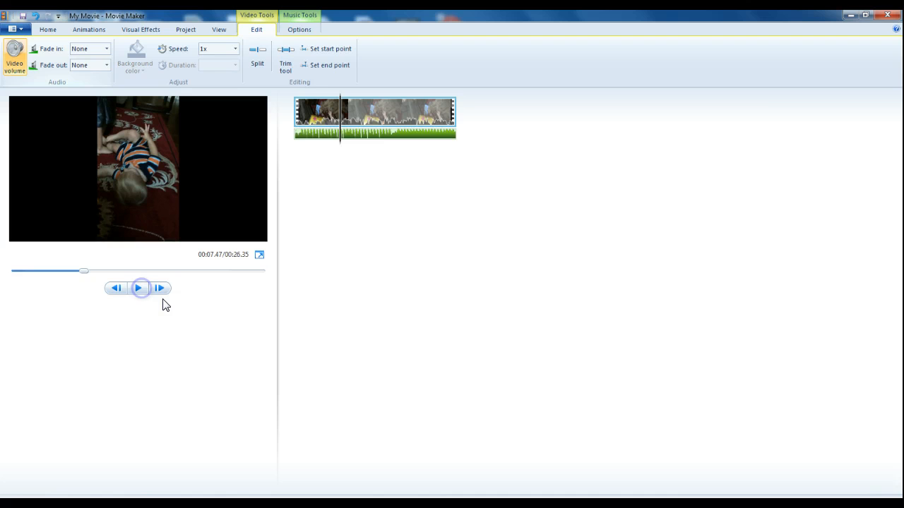
left_click(297, 31)
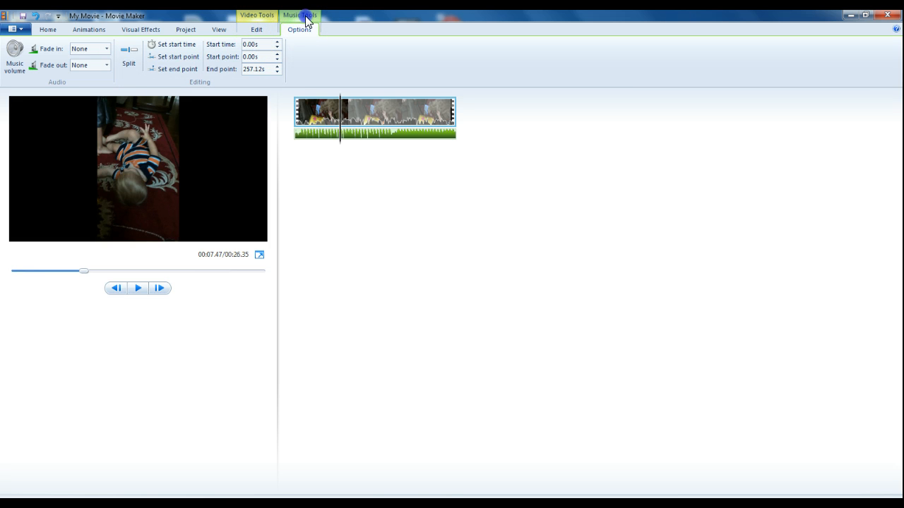
left_click(258, 27)
left_click(296, 31)
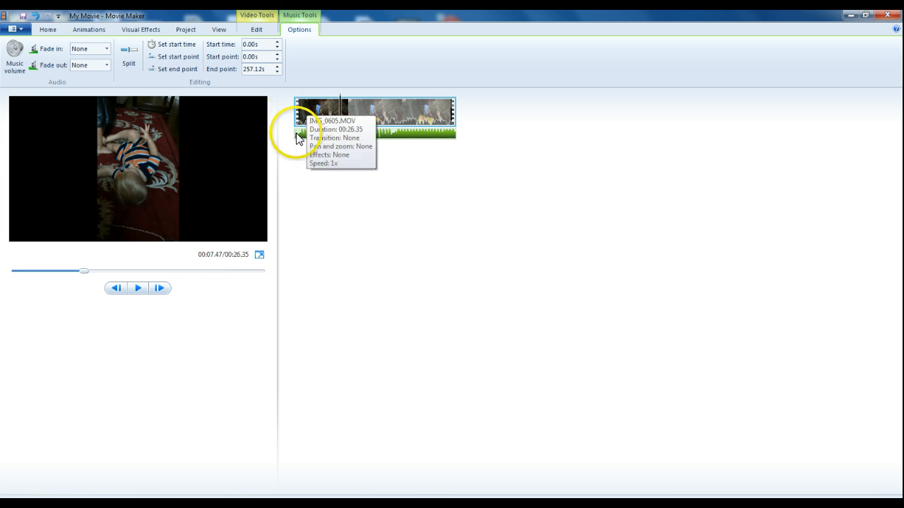
Step: Move the playhead to about 15.7 s and set the music's start point there
left_click(333, 112)
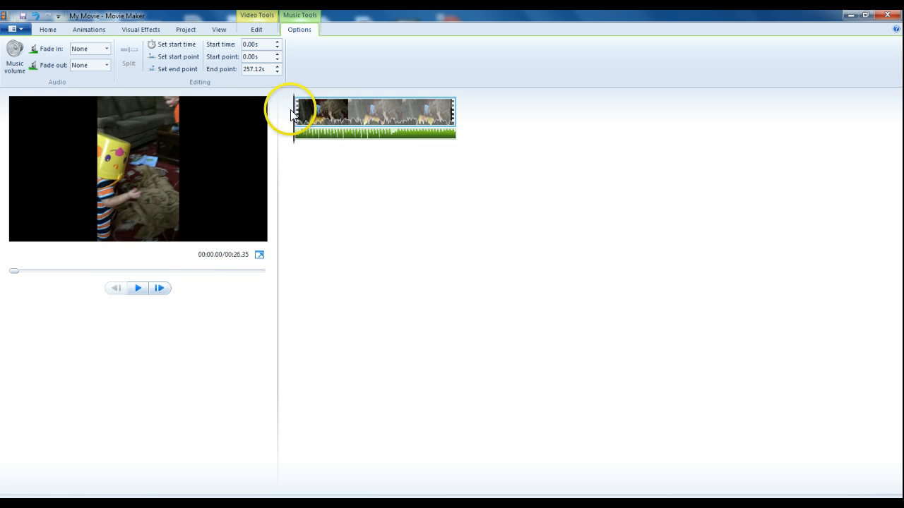
left_click_drag(294, 113, 414, 124)
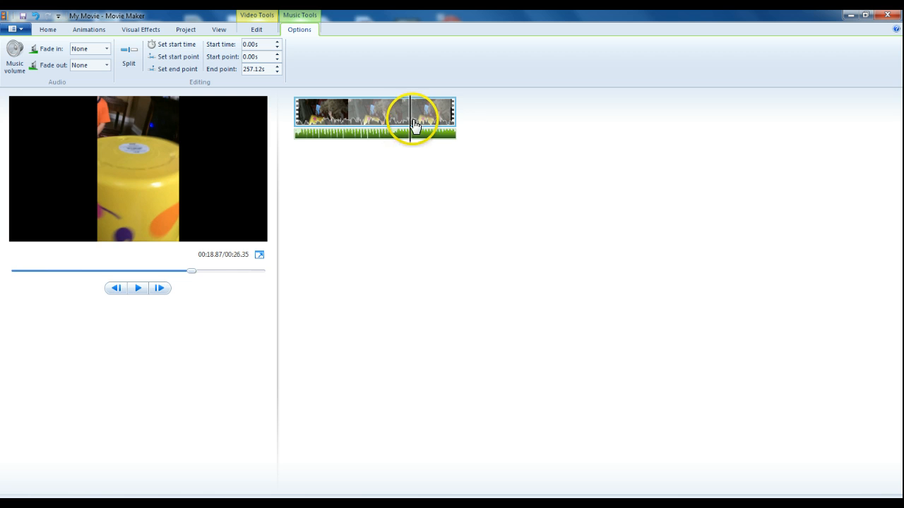
left_click_drag(413, 125, 394, 142)
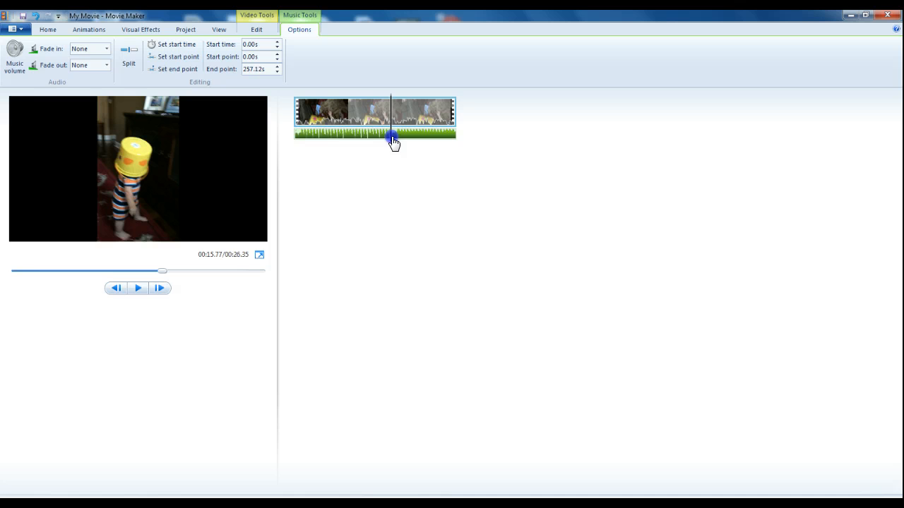
left_click(170, 55)
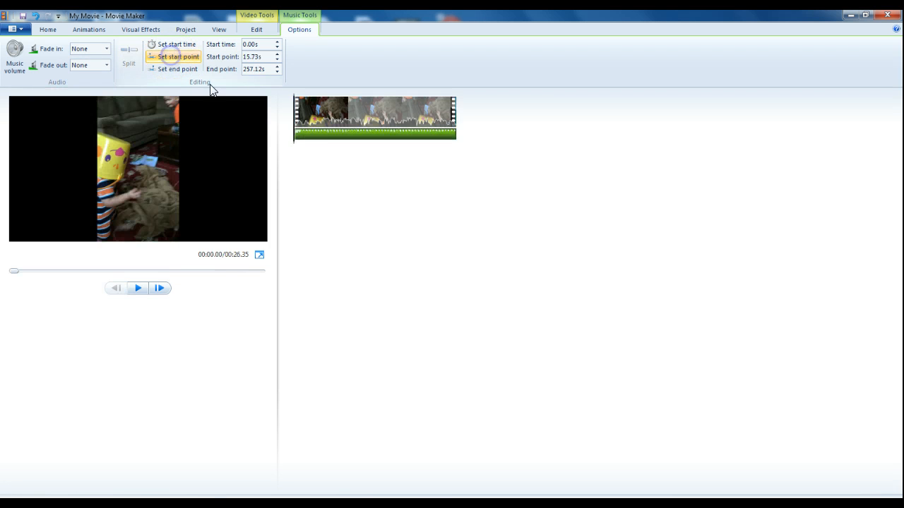
Step: Play the movie preview from the start to hear the trimmed music
left_click(300, 142)
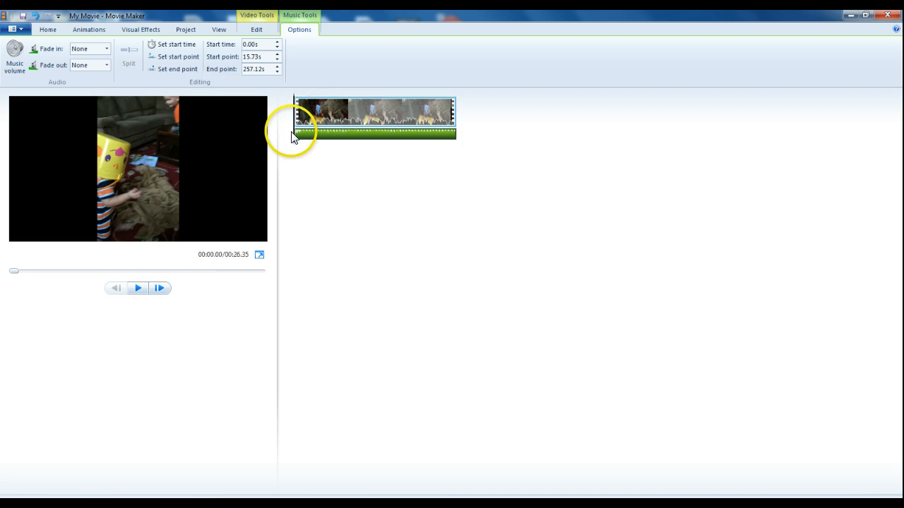
left_click(138, 289)
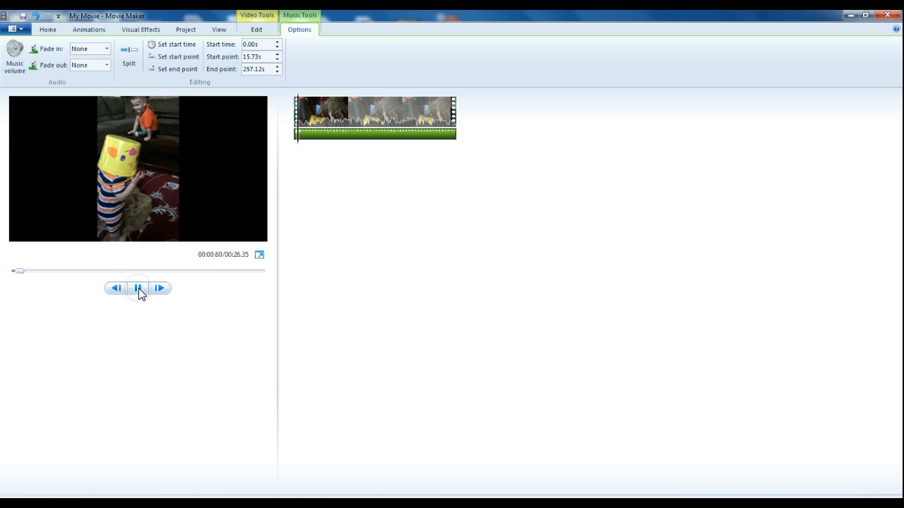
left_click(15, 60)
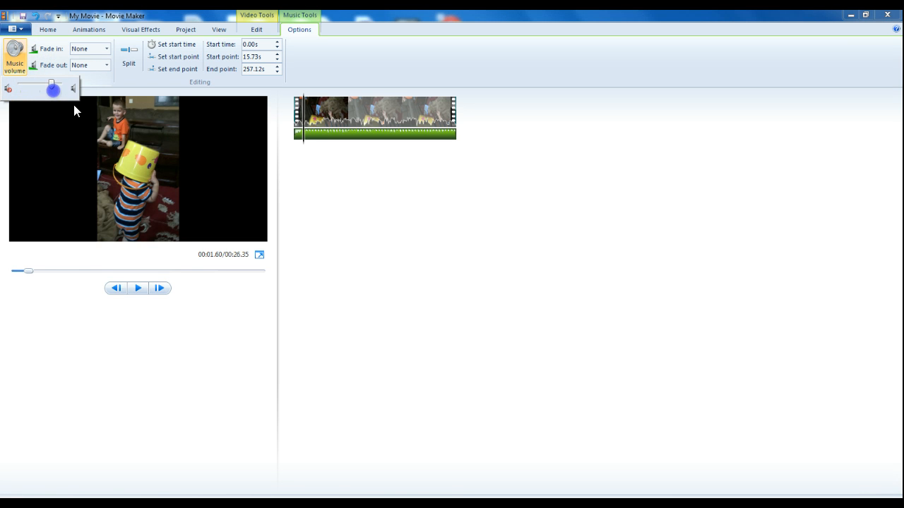
left_click(137, 288)
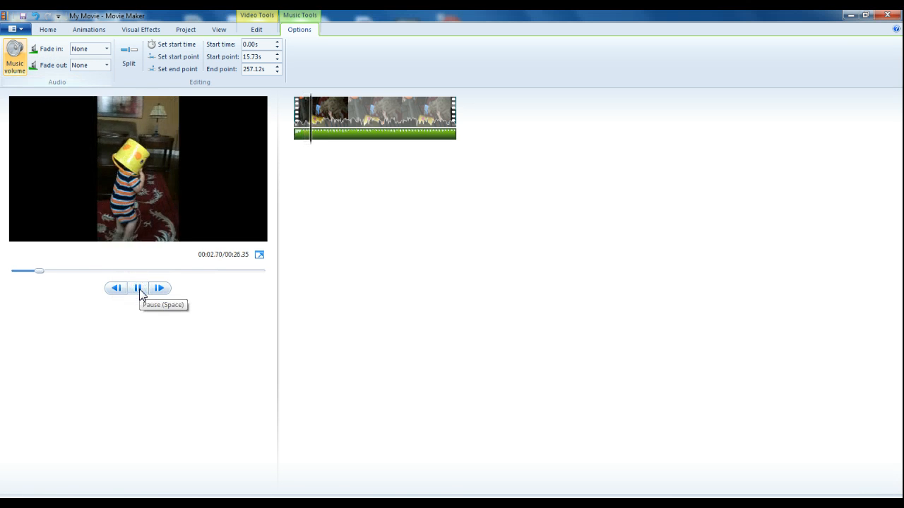
left_click(137, 287)
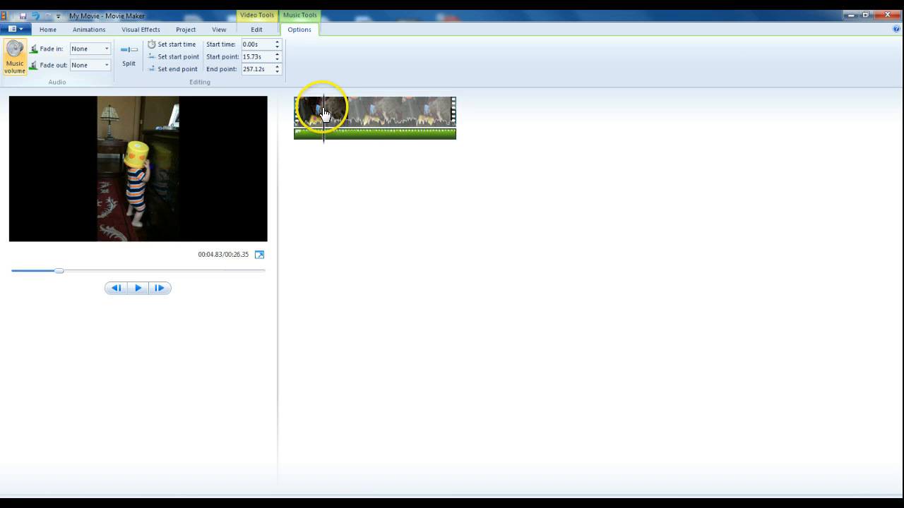
Step: Set the music's end point at about 21.7 s into the movie, then undo it
left_click_drag(323, 113, 352, 127)
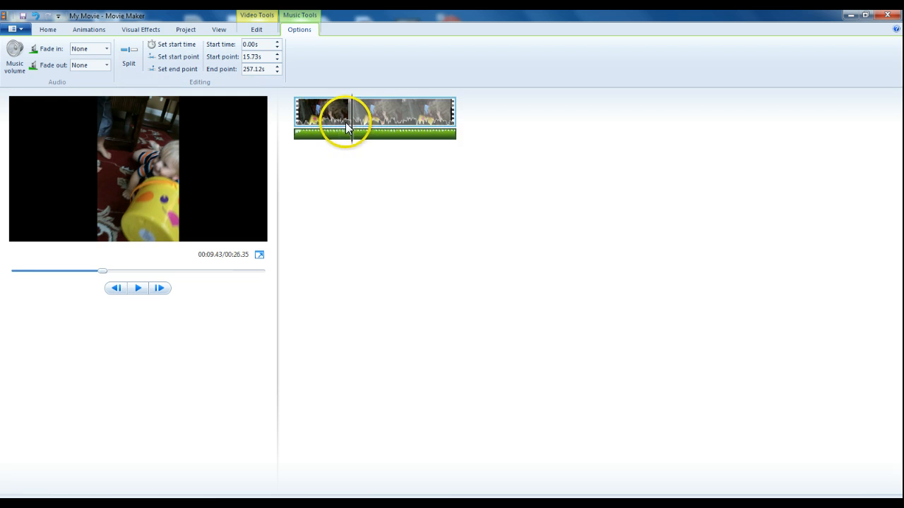
left_click_drag(351, 122, 430, 115)
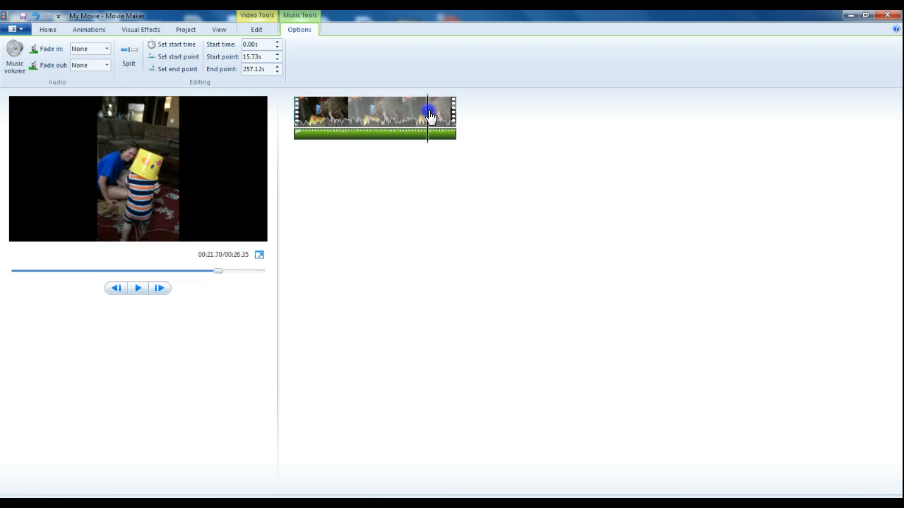
left_click(177, 69)
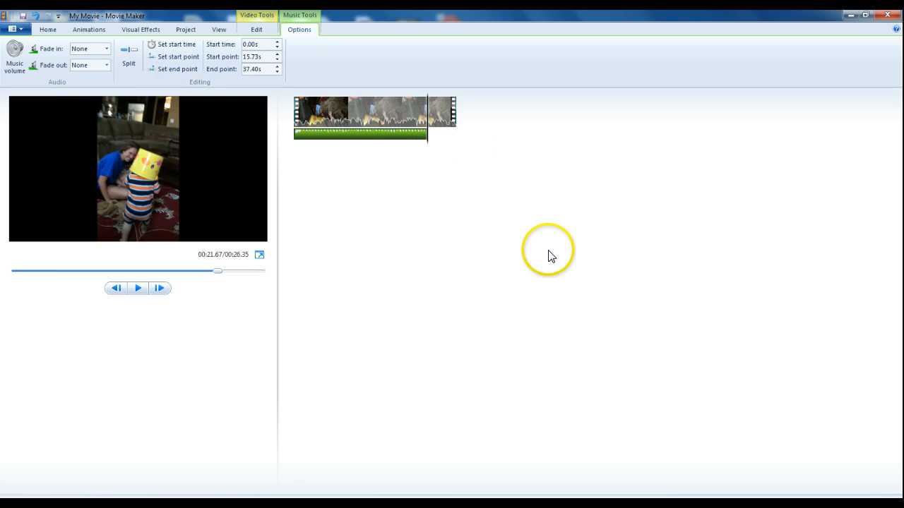
left_click(39, 20)
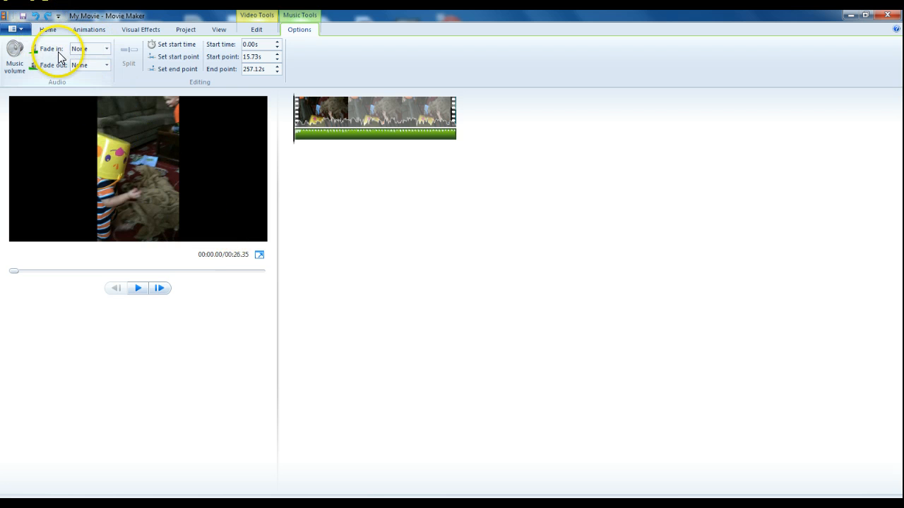
Step: Set the music's fade-out to Medium
left_click(107, 50)
left_click(104, 52)
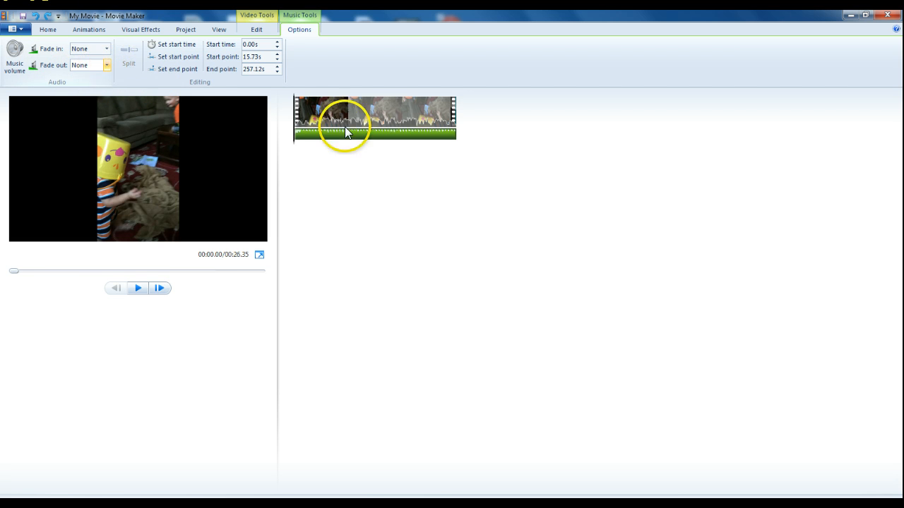
left_click(106, 65)
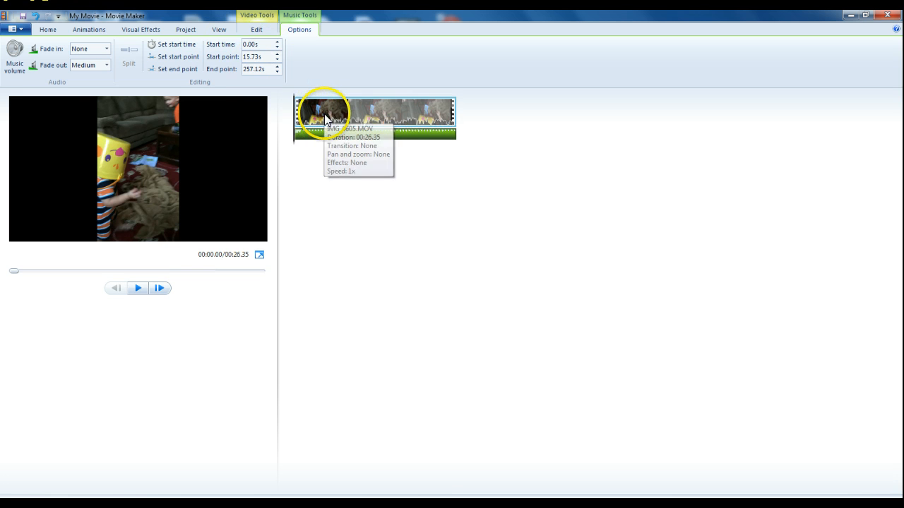
Step: Move the playhead to about 4 s and trim the video clip to start there
left_click(257, 27)
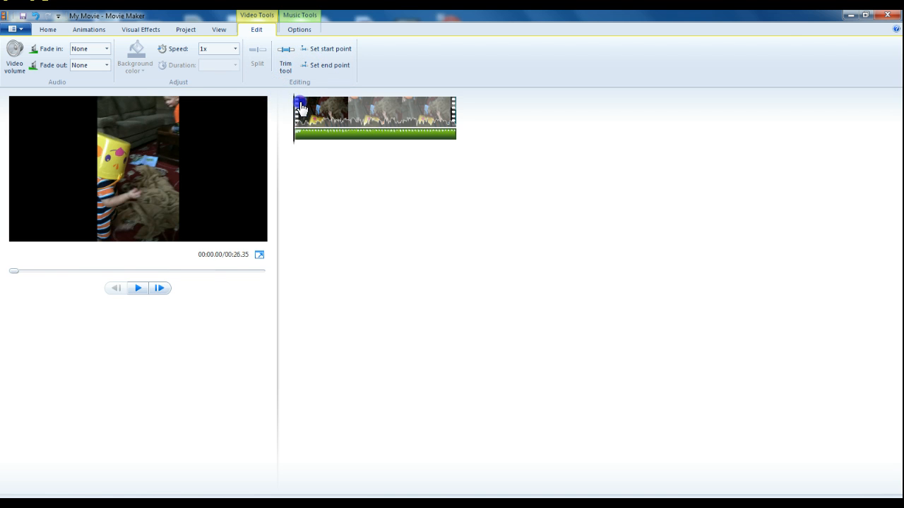
left_click_drag(301, 107, 321, 153)
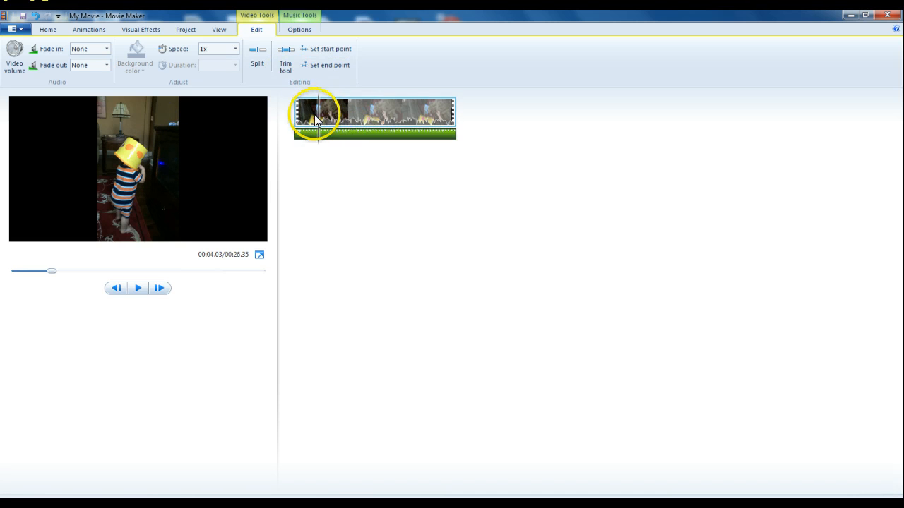
left_click(324, 52)
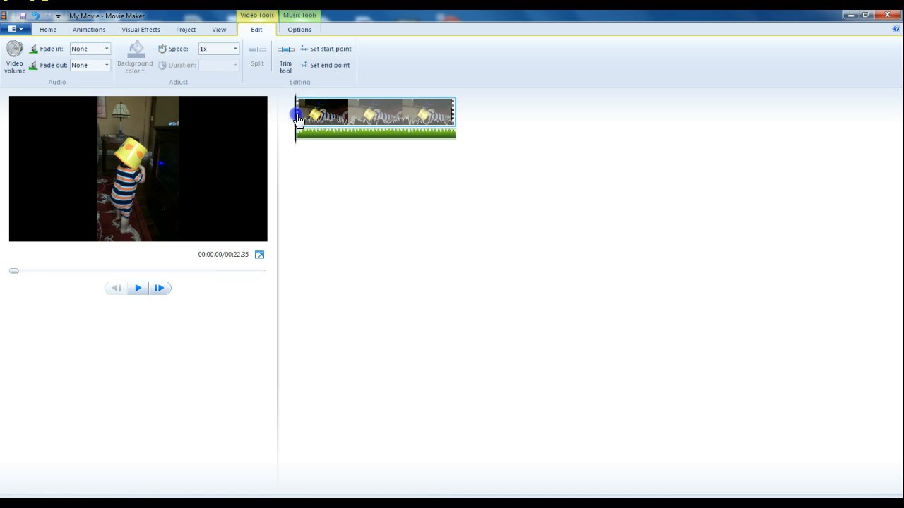
Step: Move the playhead to about 5.6 s and set the video clip's end point there
left_click_drag(296, 115, 337, 133)
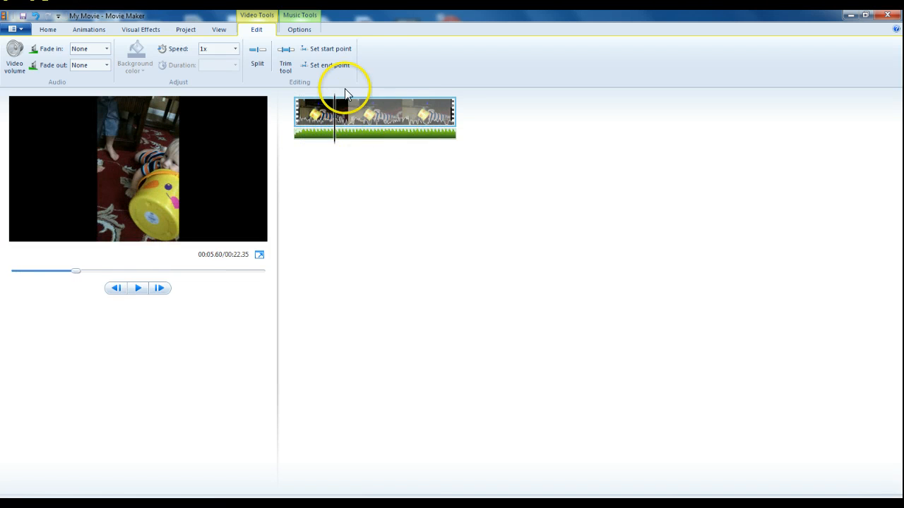
left_click(328, 66)
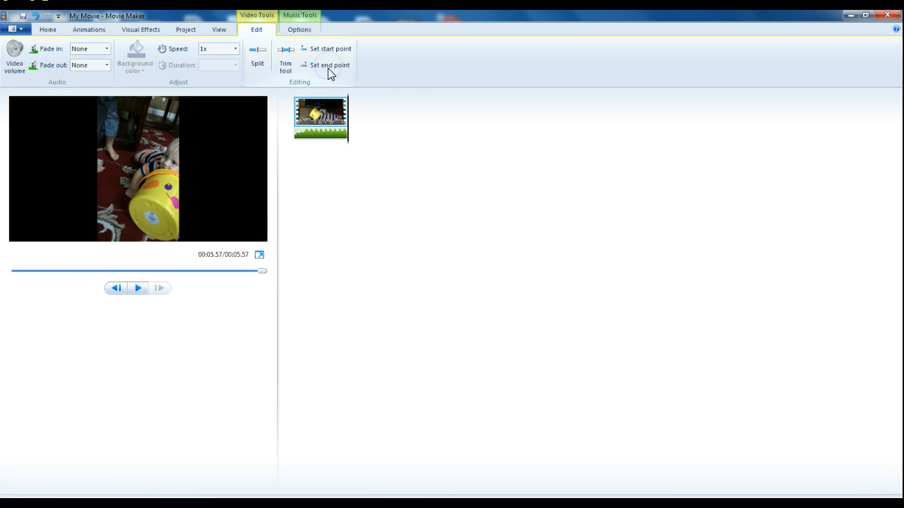
Step: Copy the trimmed clip and paste it three times after itself so it repeats four times
left_click_drag(349, 117, 302, 136)
left_click(319, 107)
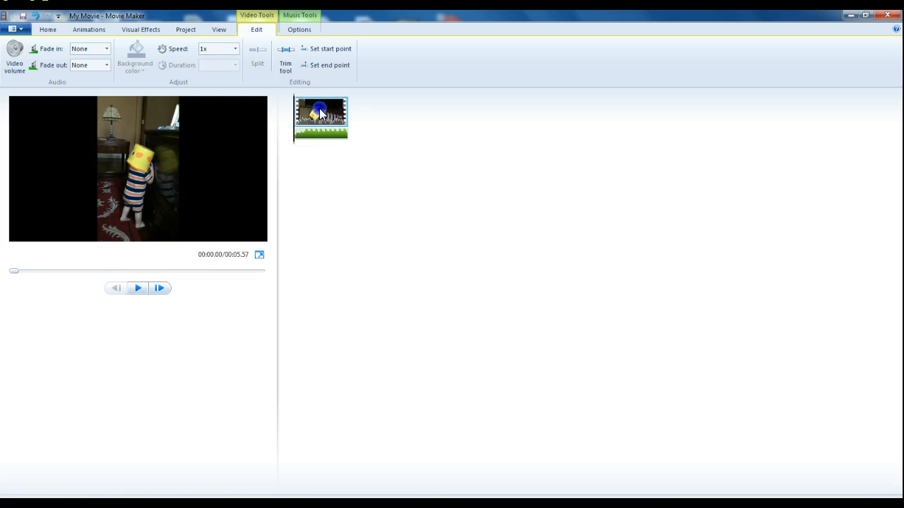
right_click(320, 113)
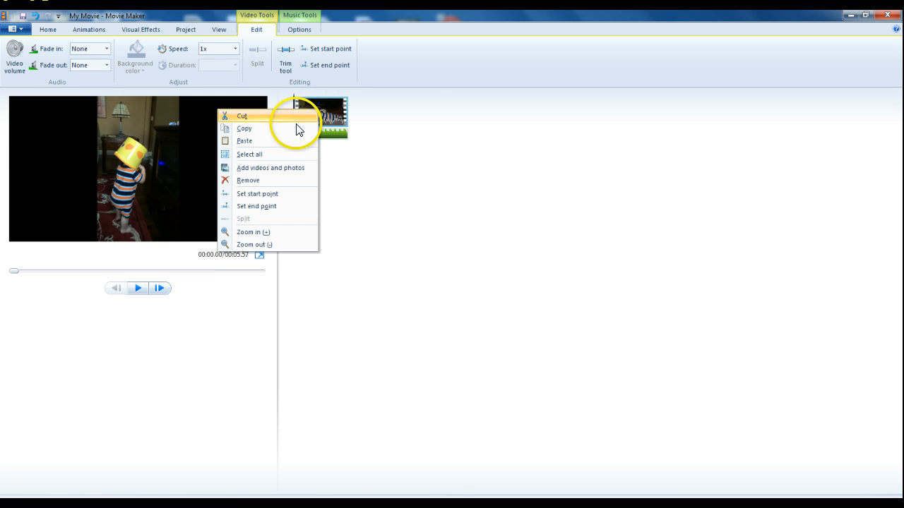
left_click(295, 125)
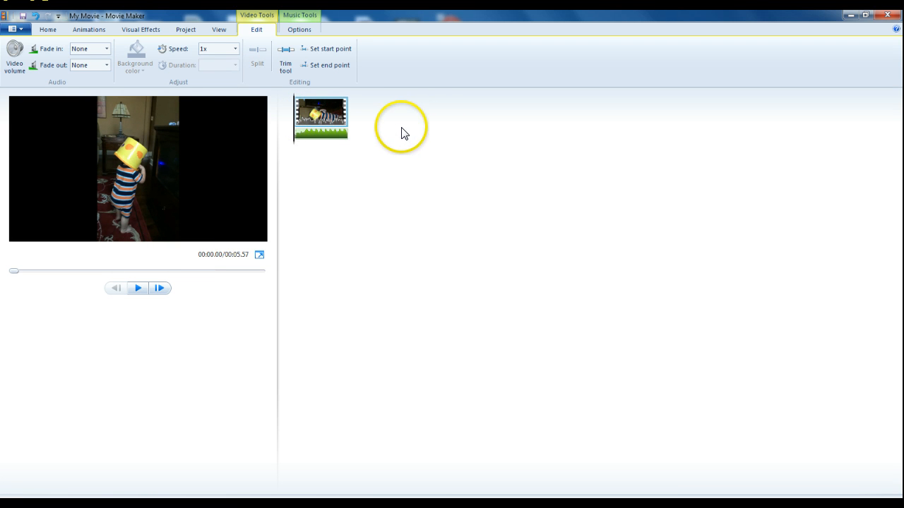
key("ctrl+v")
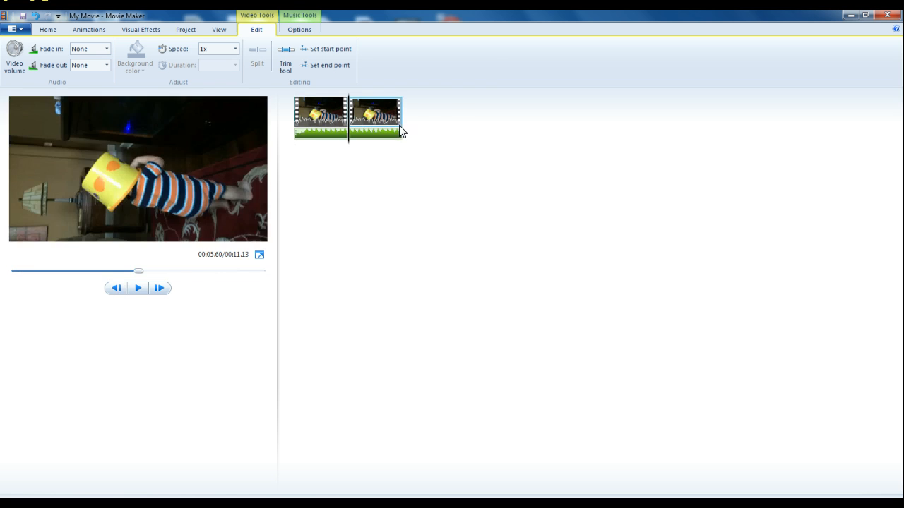
left_click(422, 118)
key("ctrl+v")
key("ctrl+v")
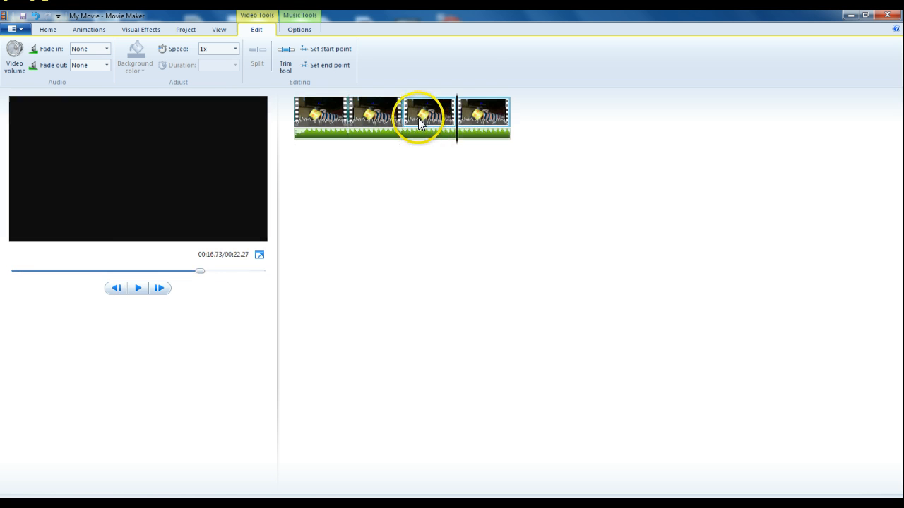
Step: Play the repeated clips from the start to preview them
left_click(307, 127)
left_click(289, 134)
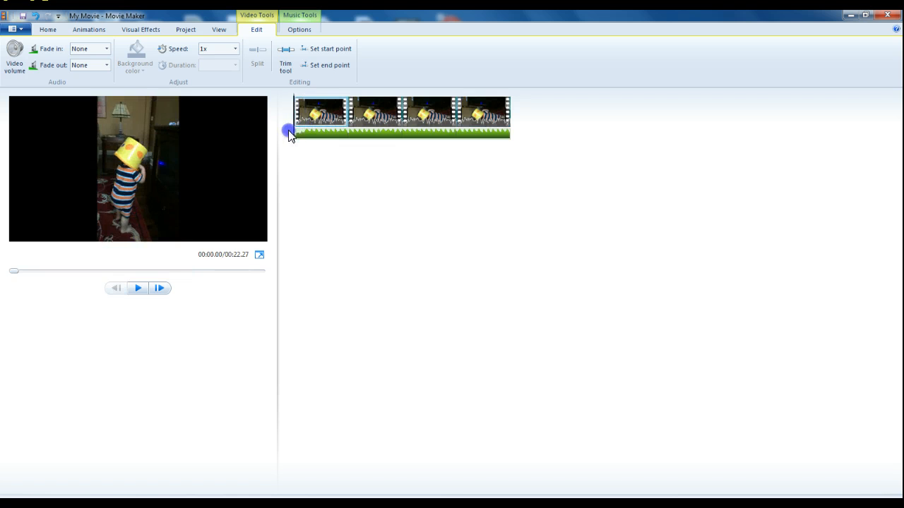
left_click(137, 287)
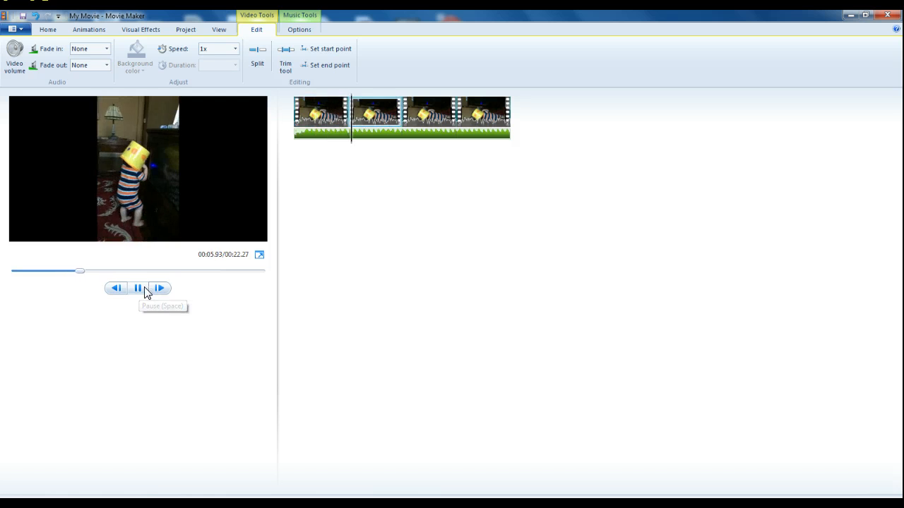
left_click(141, 292)
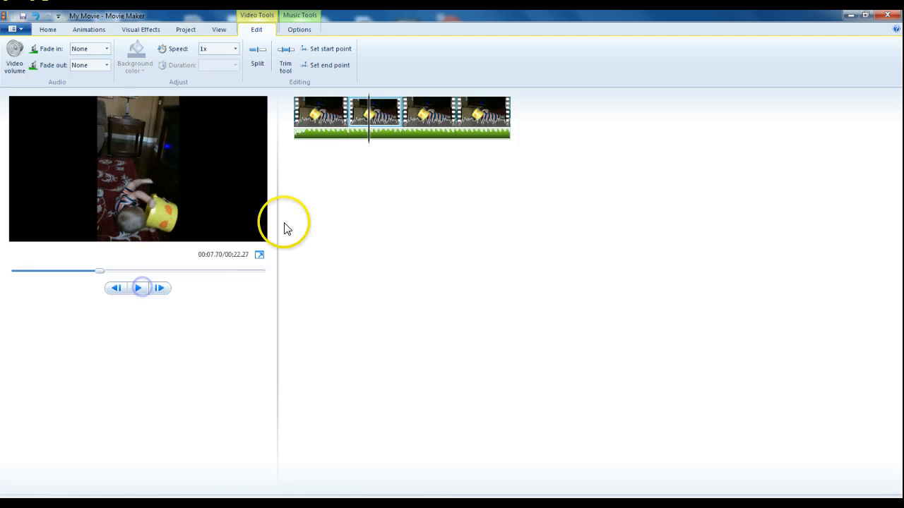
left_click_drag(362, 115, 322, 139)
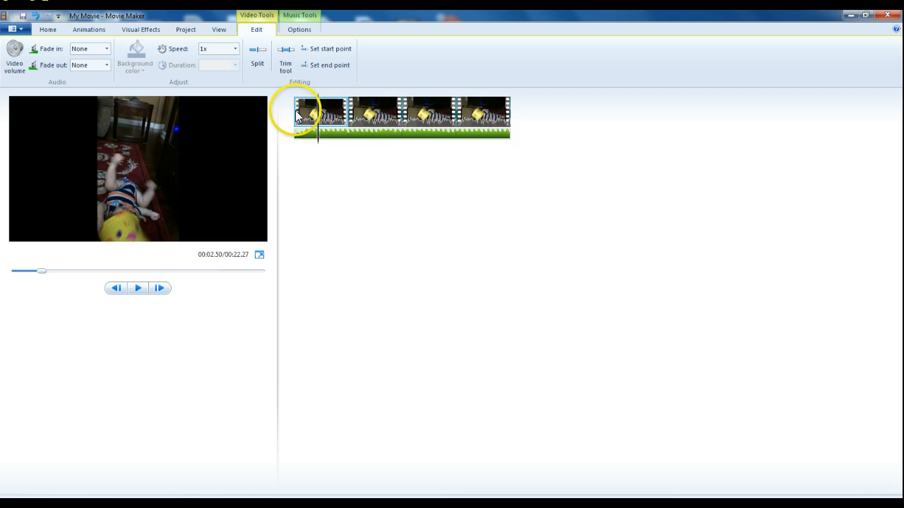
Step: Undo the last two edits to restore the full-length video clip
left_click(35, 16)
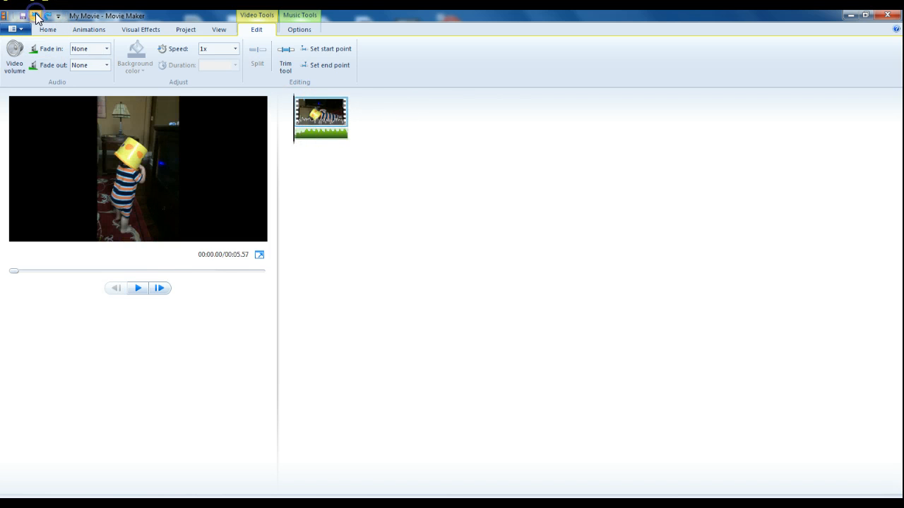
left_click(36, 16)
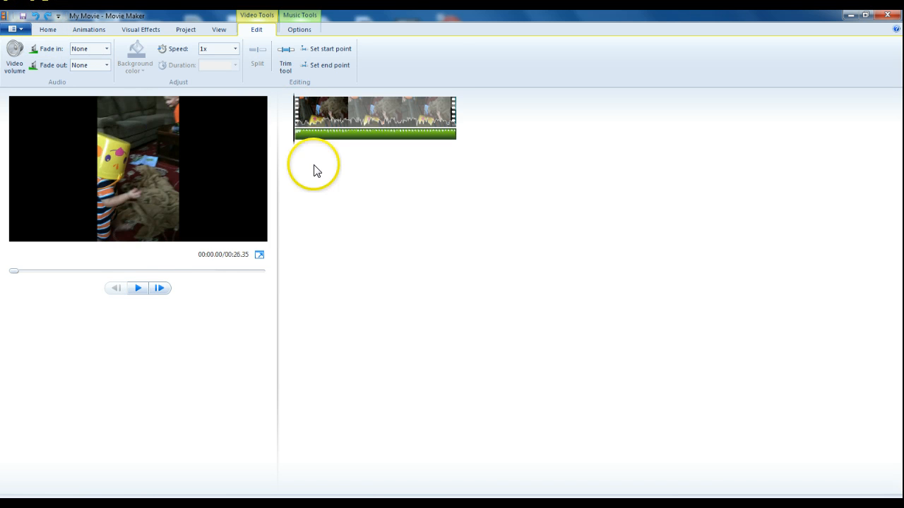
Step: Split the video at about 9.5 s and delete the first part
left_click_drag(293, 113, 355, 130)
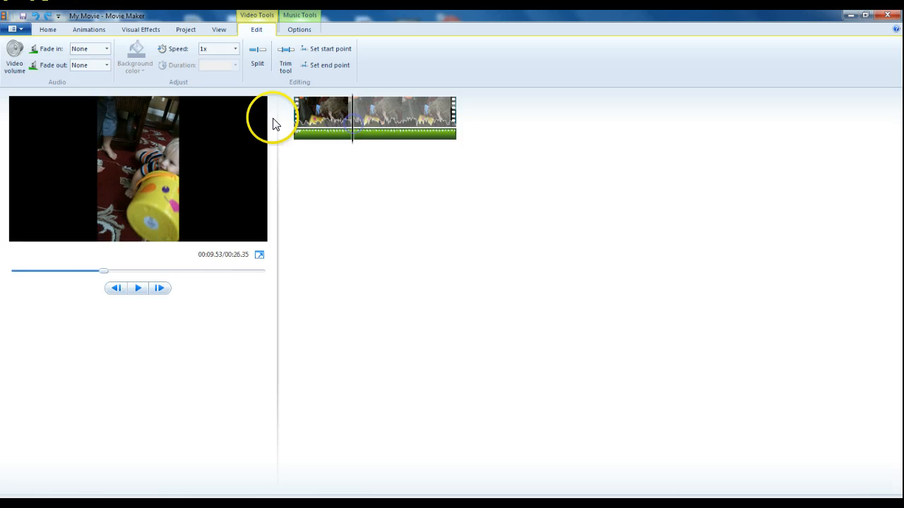
left_click(260, 53)
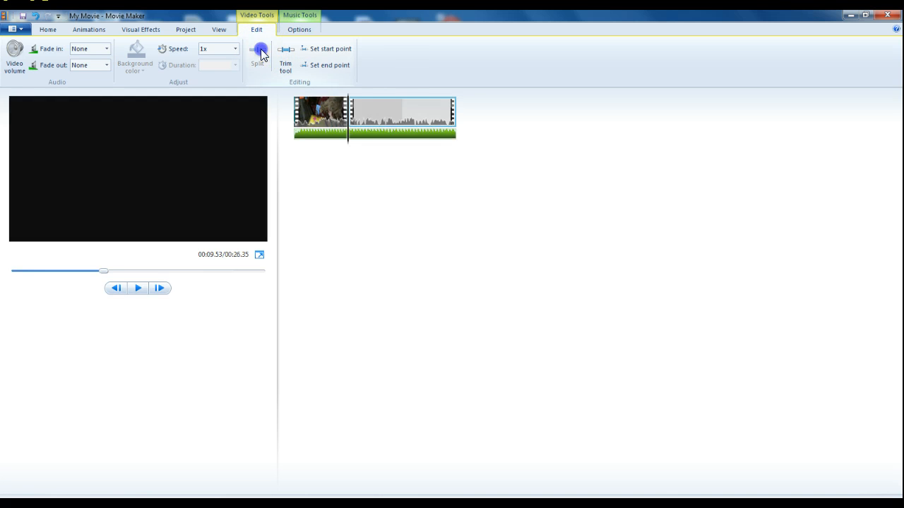
left_click(328, 126)
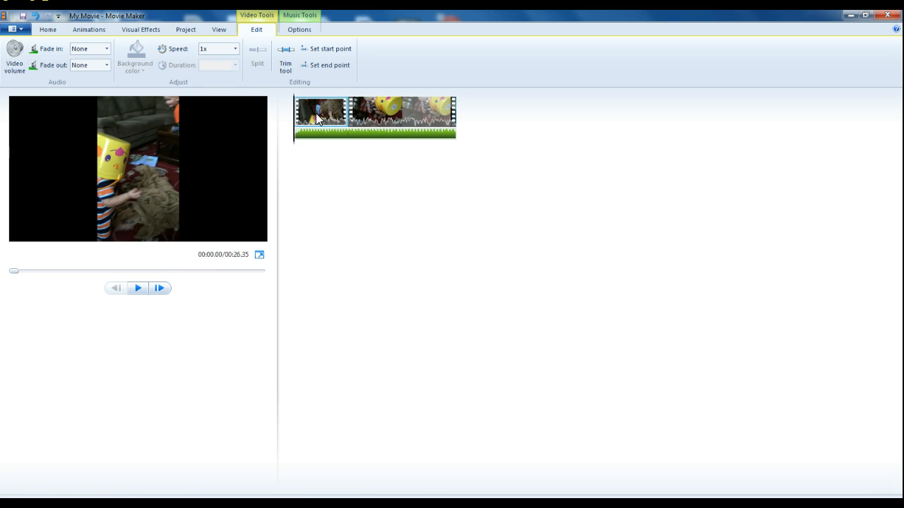
key("Delete")
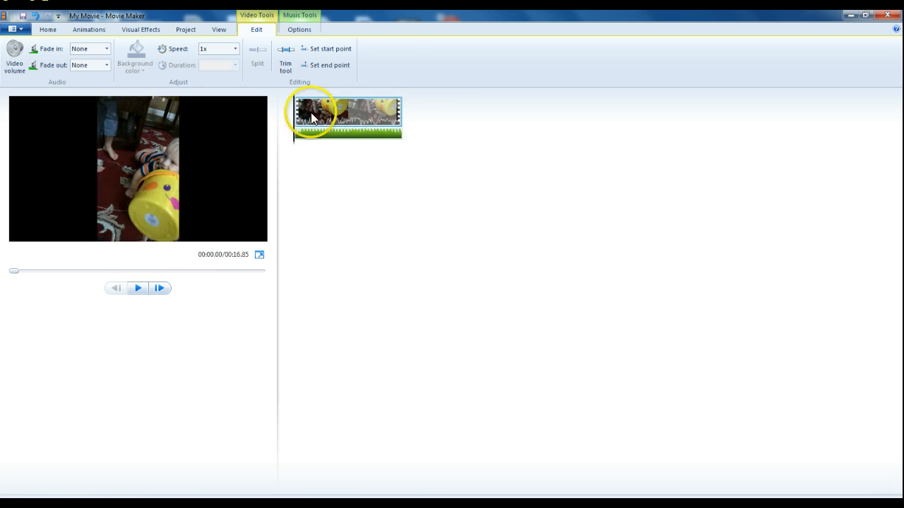
Step: Split the remaining video at about 11.7 s and delete the part after it
left_click_drag(295, 116, 373, 138)
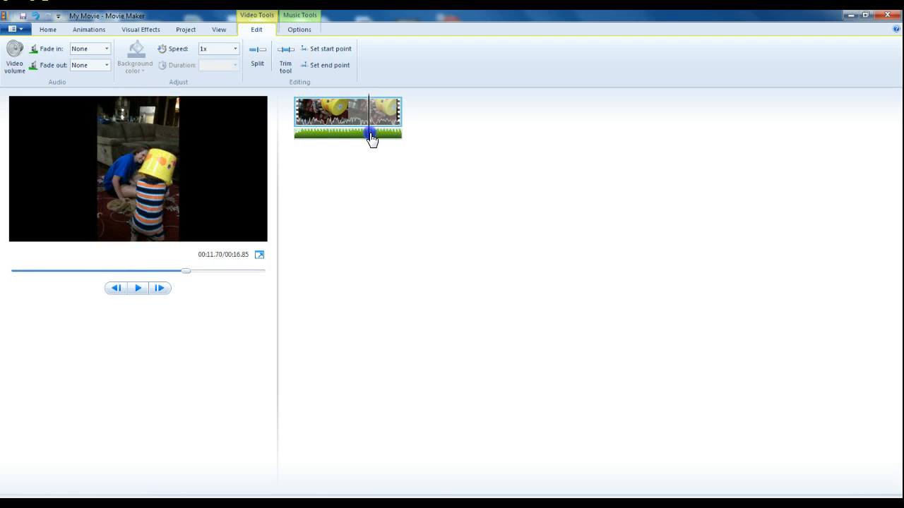
left_click(258, 54)
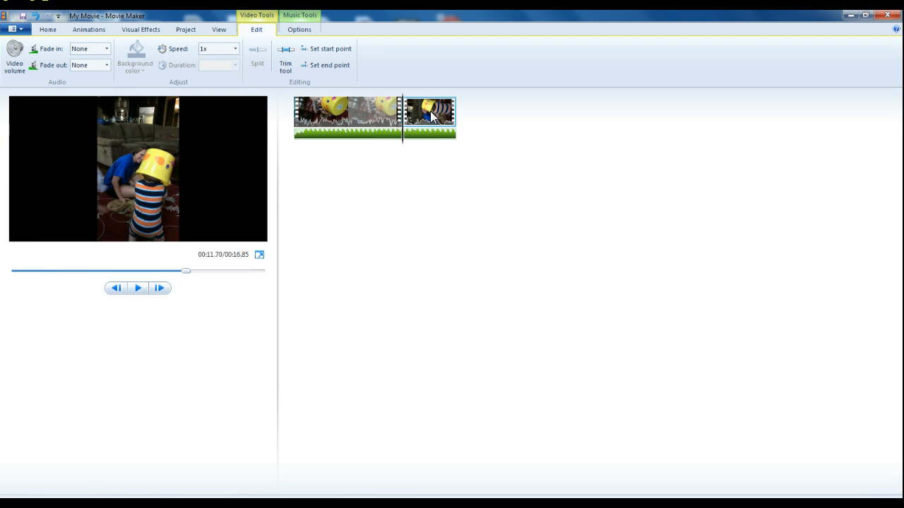
key("Delete")
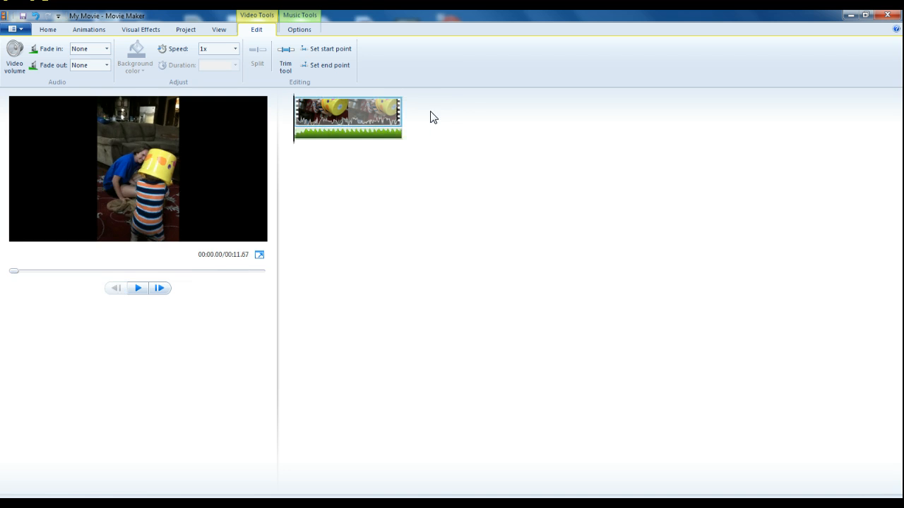
Step: Split the video at about 8.6 s and delete the part after it
left_click(377, 114)
left_click(284, 117)
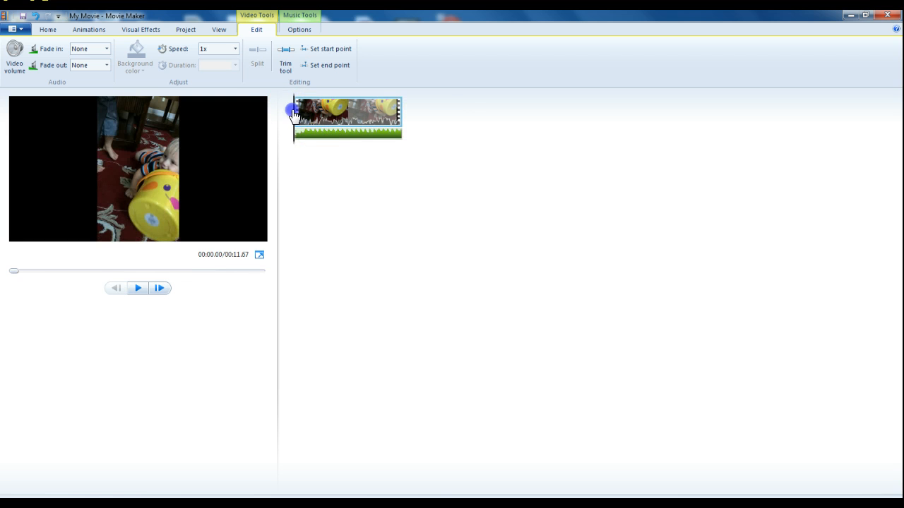
left_click_drag(294, 113, 376, 122)
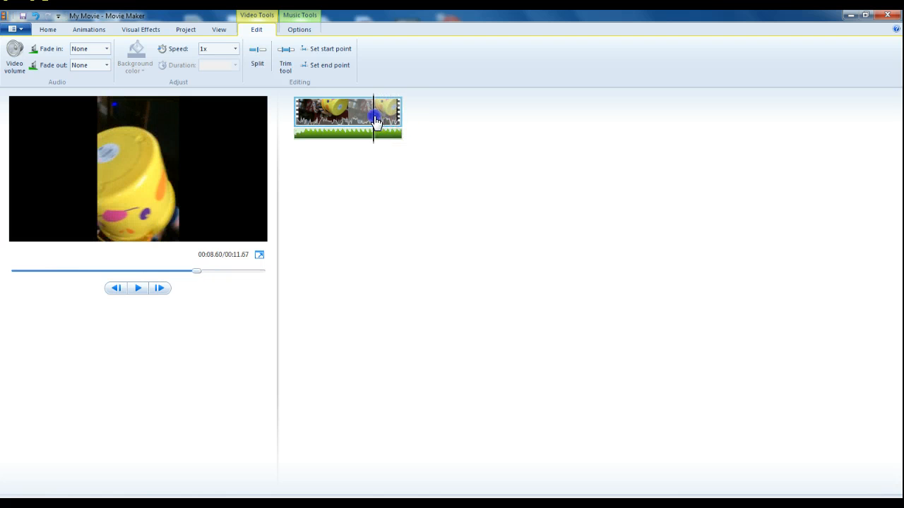
left_click(259, 55)
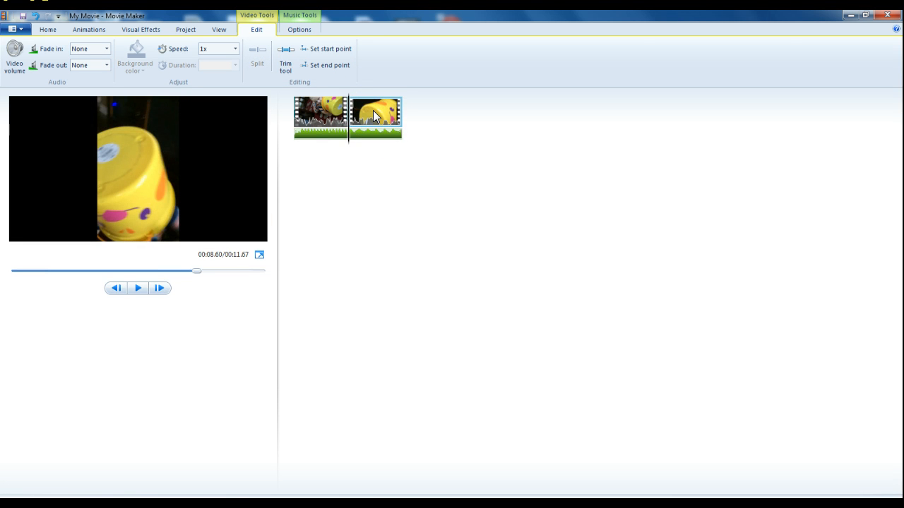
key("Delete")
Step: Undo the last three edits to bring back the deleted video parts
mouse_move(297, 122)
left_mouse_down()
mouse_move(343, 117)
mouse_move(301, 125)
left_mouse_up()
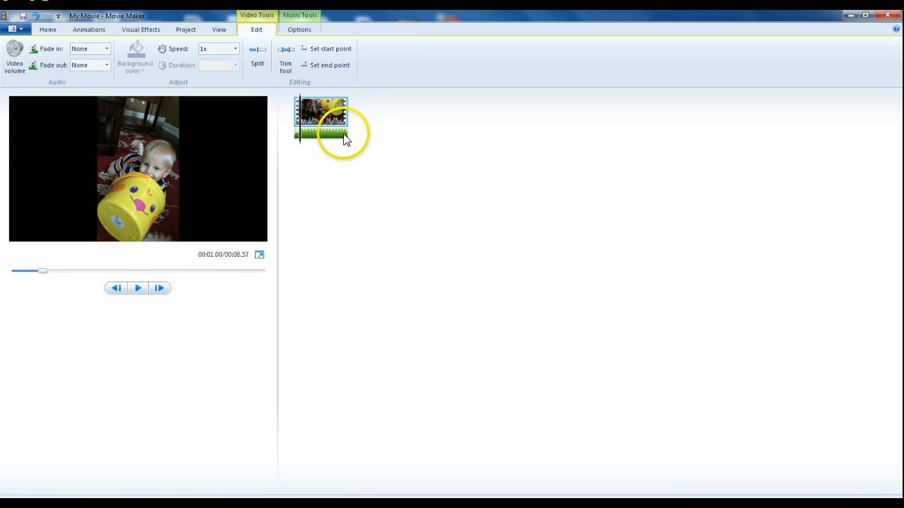
left_click_drag(300, 120, 352, 128)
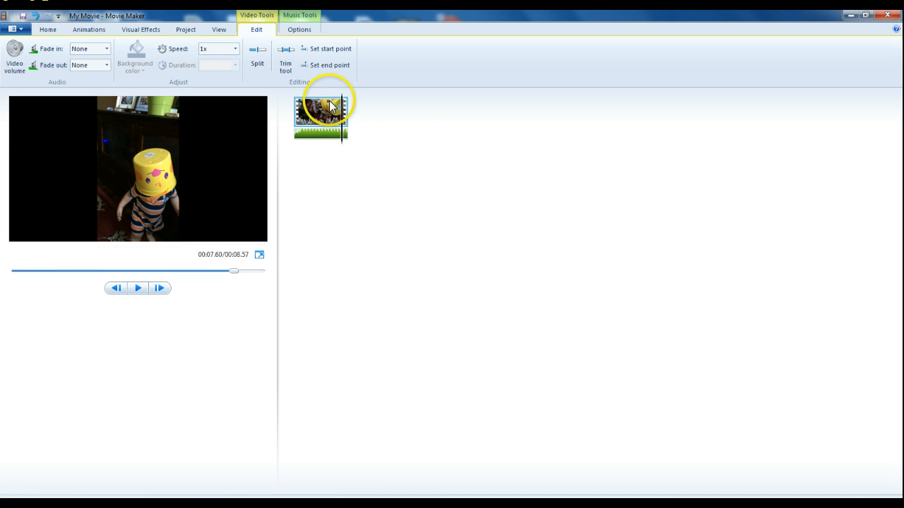
left_click(37, 15)
left_click(36, 15)
left_click(37, 16)
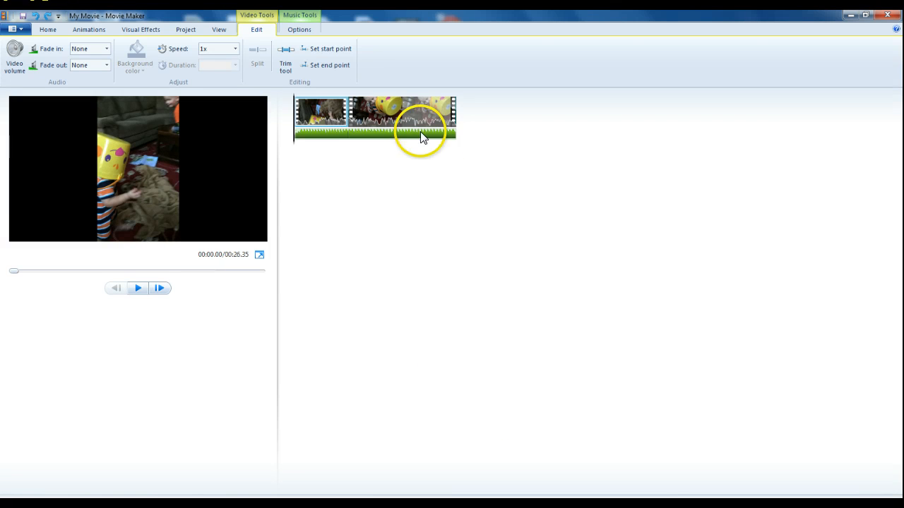
Step: Add a Credits title after the video and enter a credited name in it
left_click(50, 31)
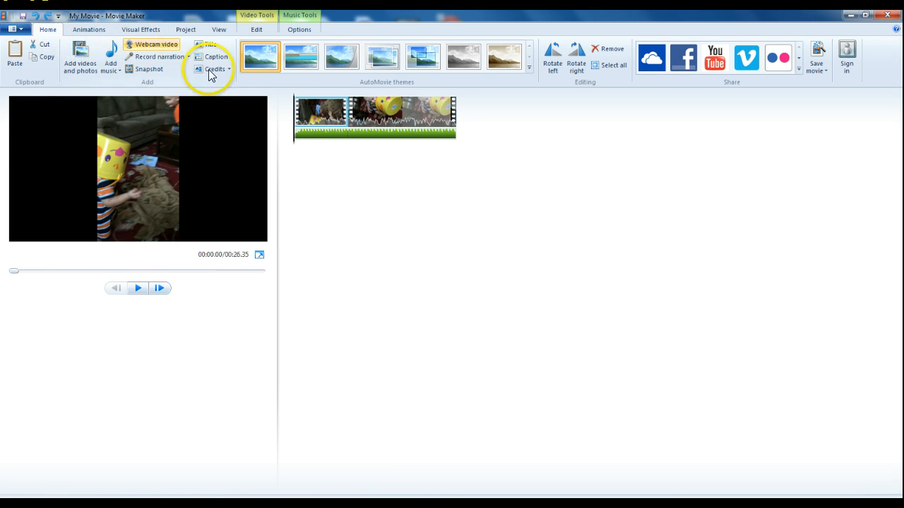
left_click(230, 69)
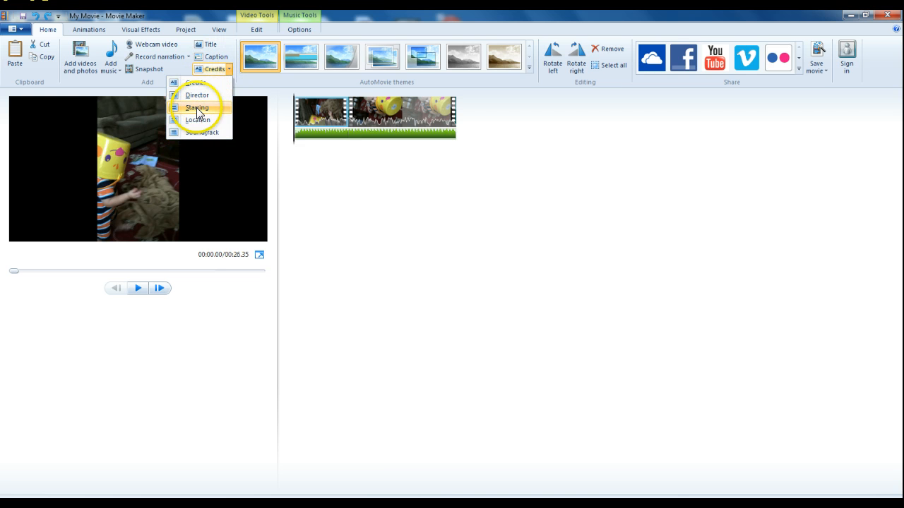
left_click(199, 87)
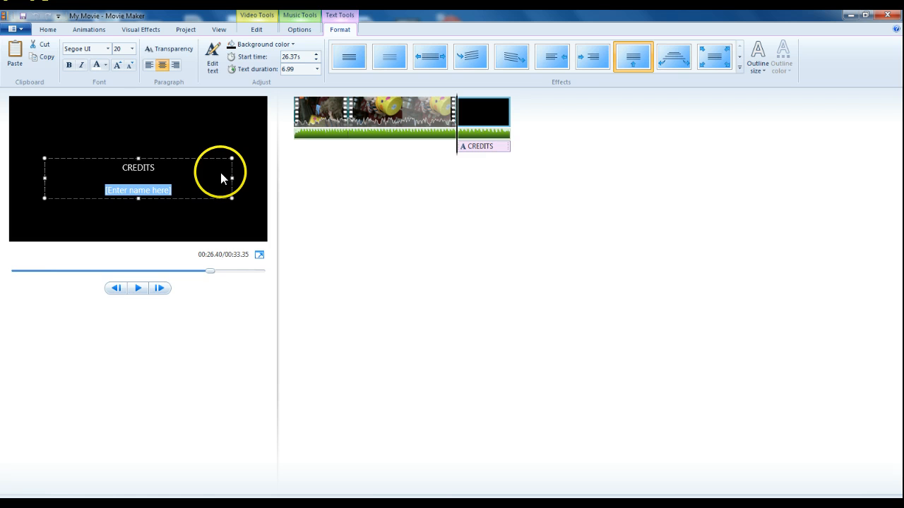
type("mo")
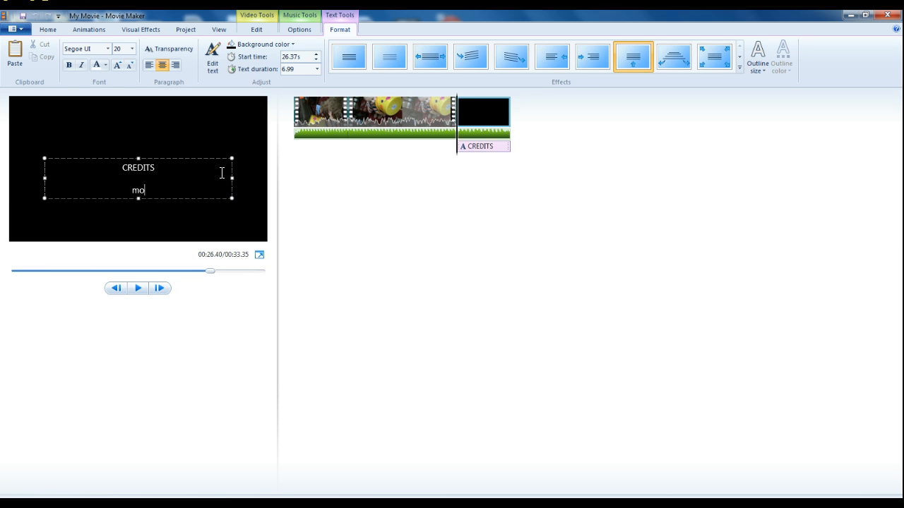
Step: Play the end of the movie to preview the credits
left_click(144, 357)
mouse_move(210, 271)
left_mouse_down()
mouse_move(154, 277)
mouse_move(202, 270)
left_mouse_up()
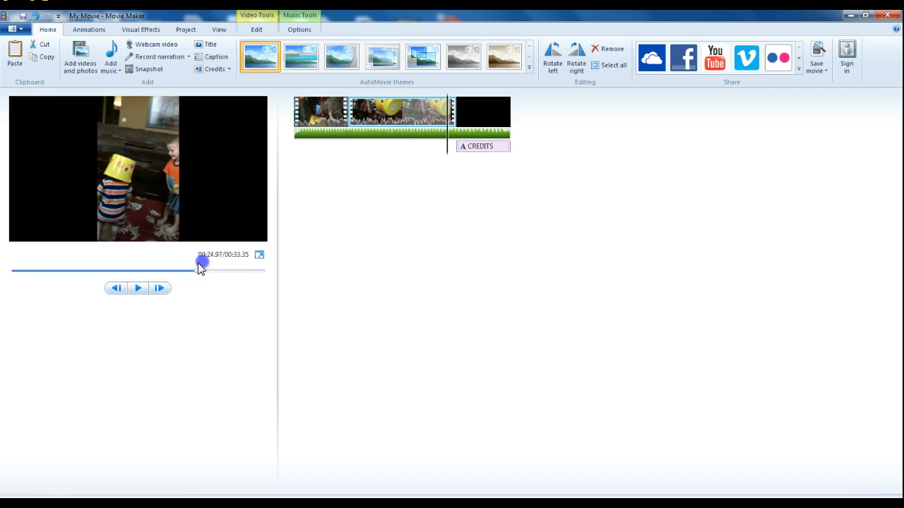
left_click(146, 288)
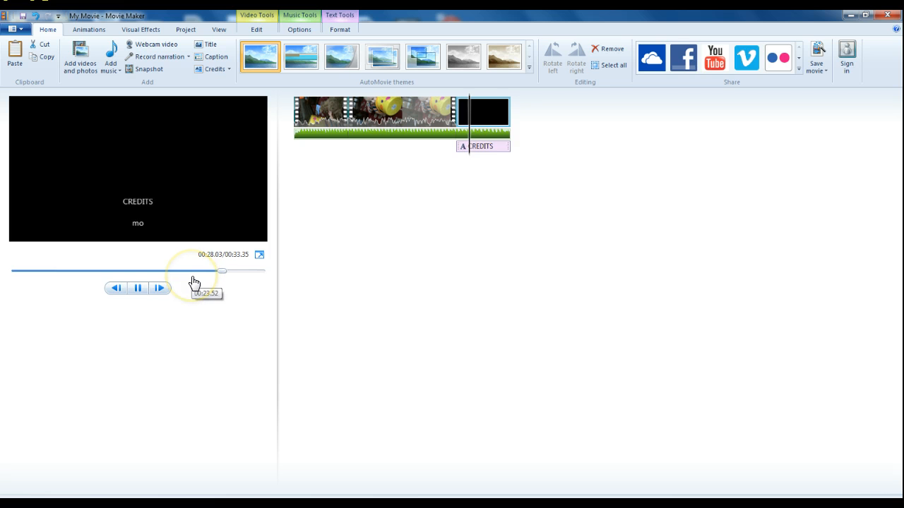
left_click(140, 288)
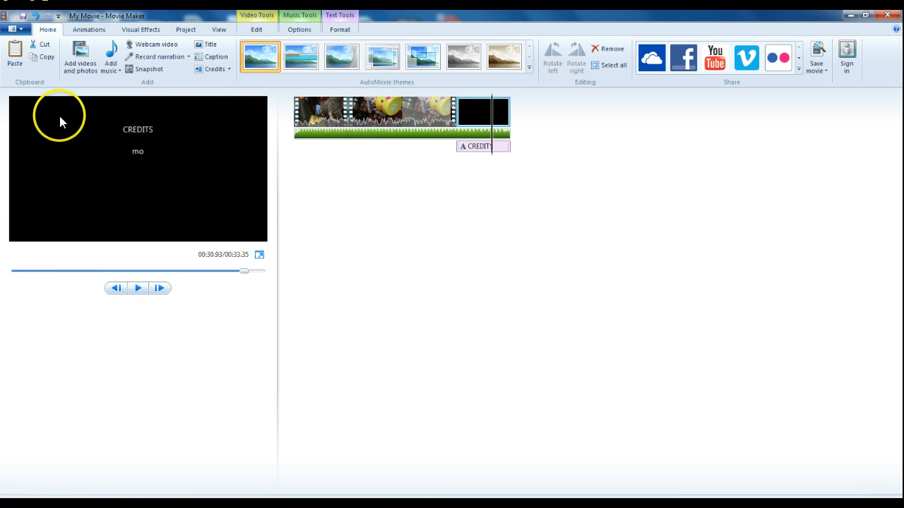
left_click(20, 29)
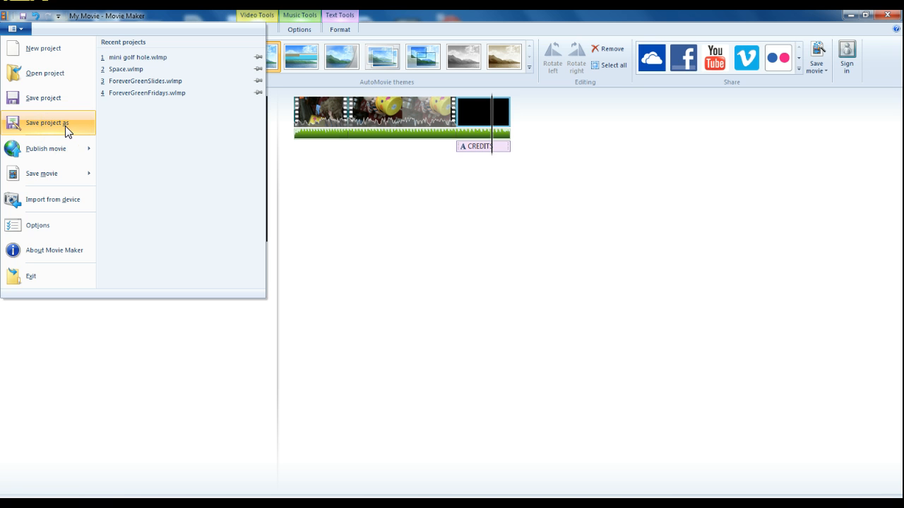
left_click(340, 16)
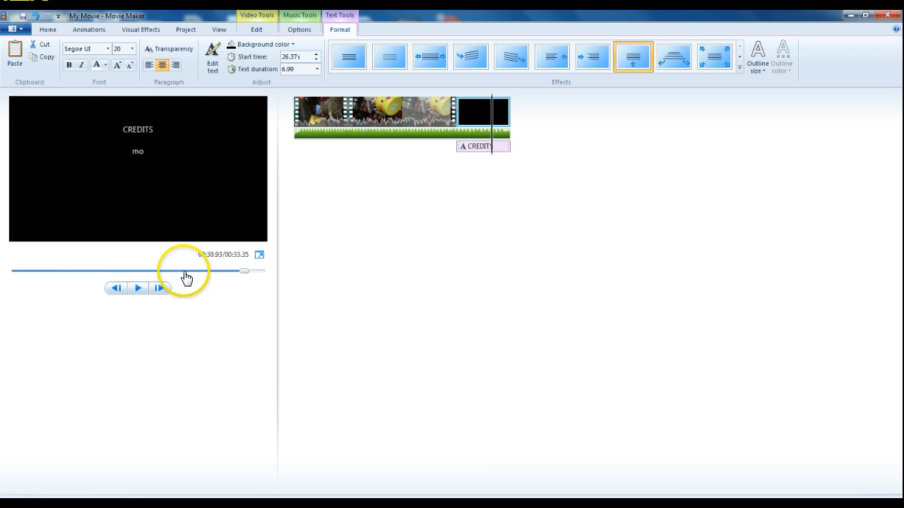
Step: Return the playback position to the start of the movie and review the Save movie export options without saving
left_click(489, 118)
left_click_drag(489, 120, 278, 132)
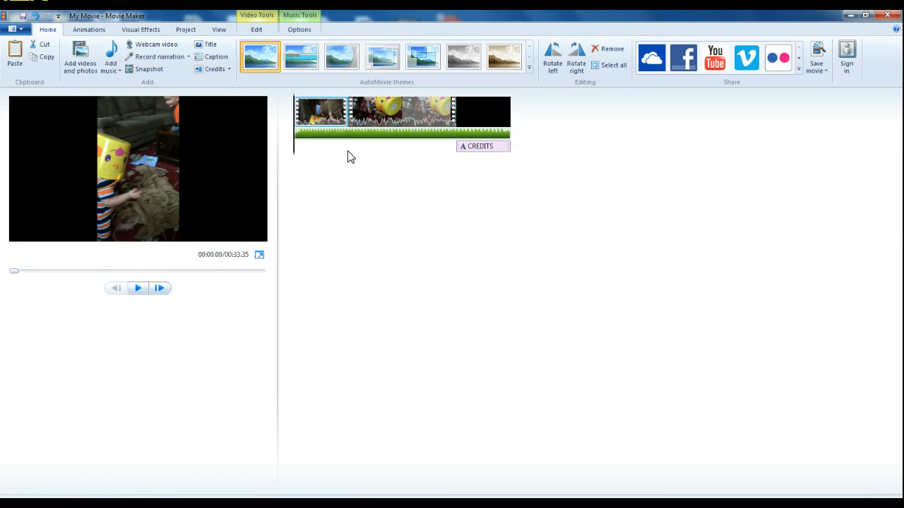
left_click(22, 32)
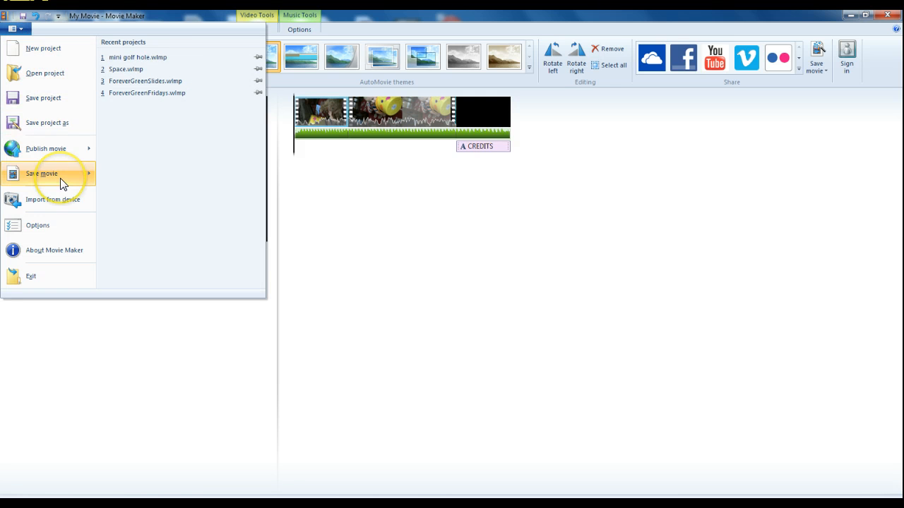
mouse_move(61, 183)
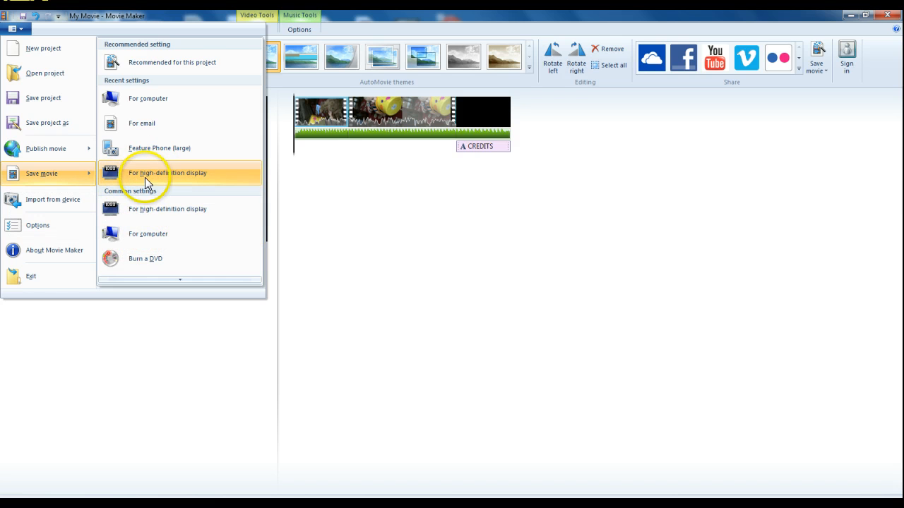
left_click(186, 18)
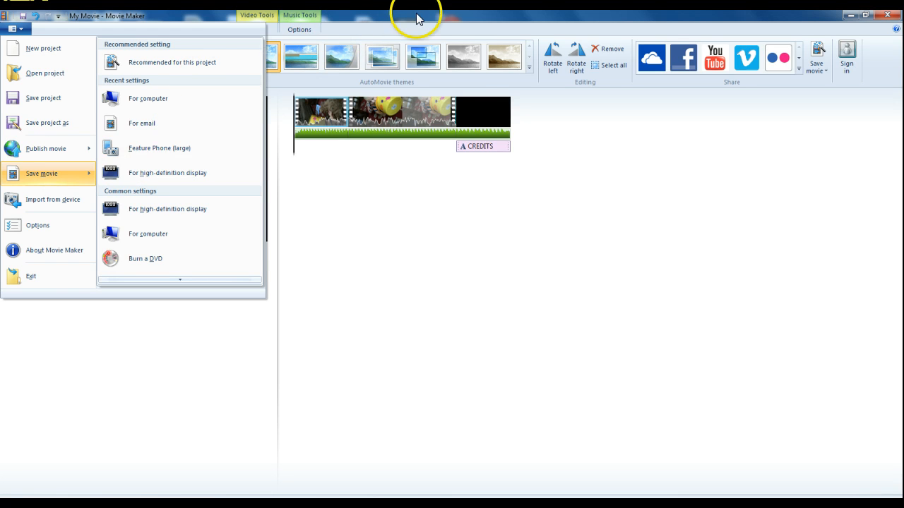
left_click(397, 29)
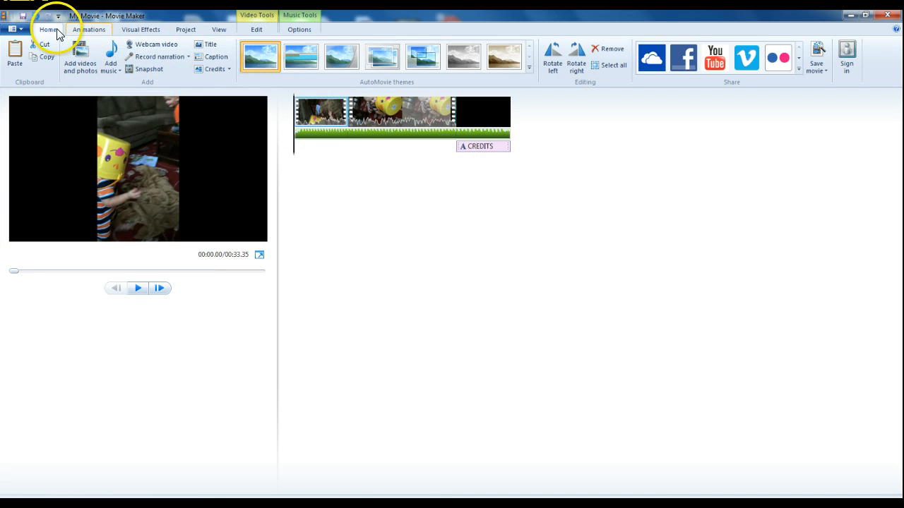
left_click(823, 68)
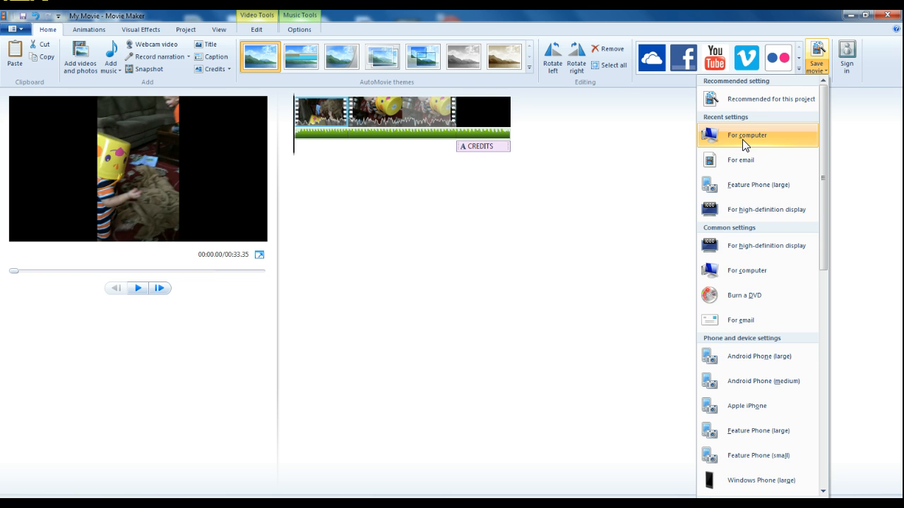
left_click(736, 20)
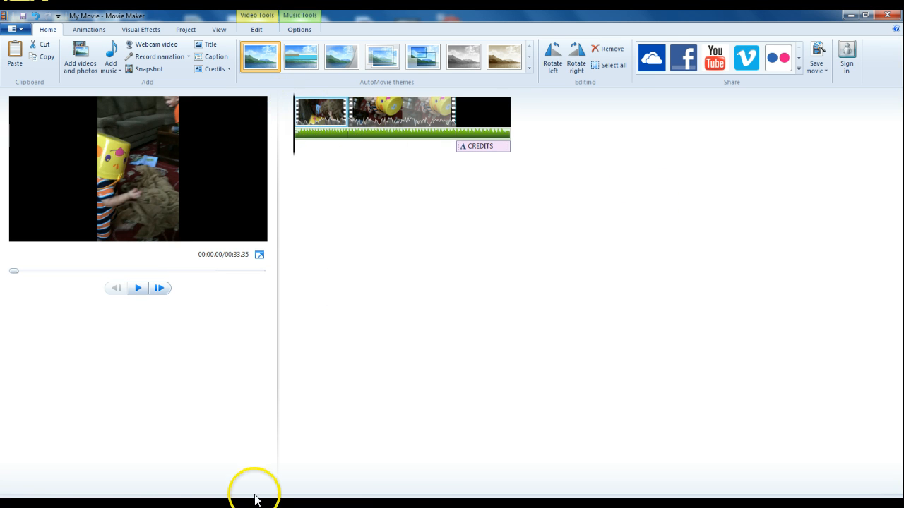
mouse_move(23, 503)
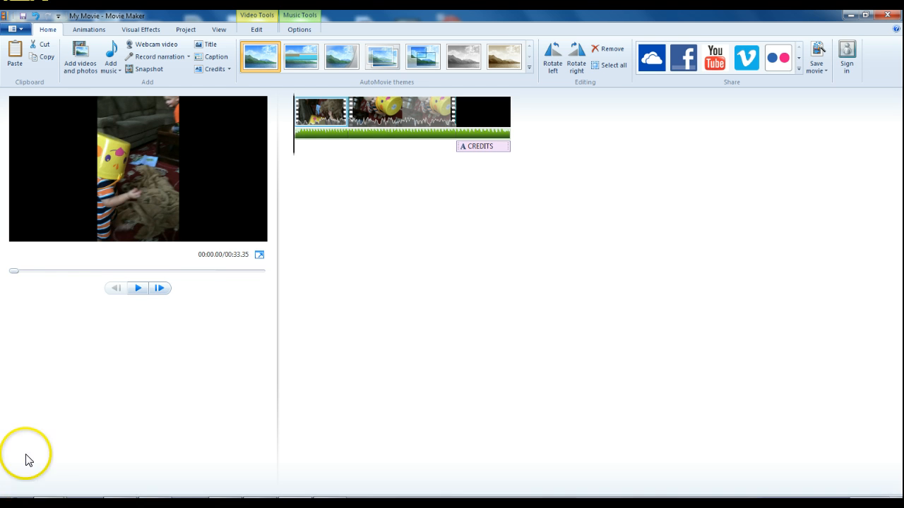